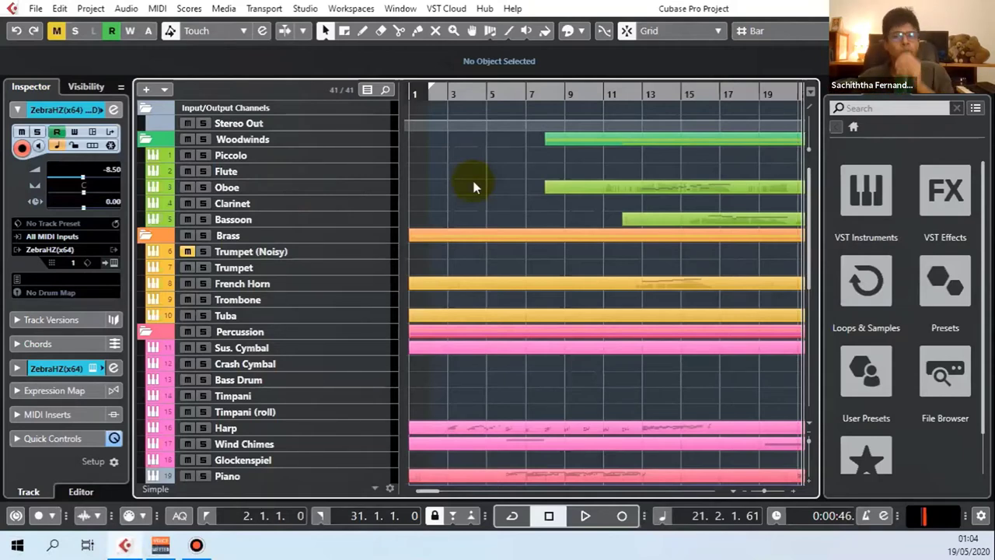
# Look through the arrangement's tracks from the brass down to the synths and video, and back up to the percussion.
pyautogui.scroll(-5, 474, 187)
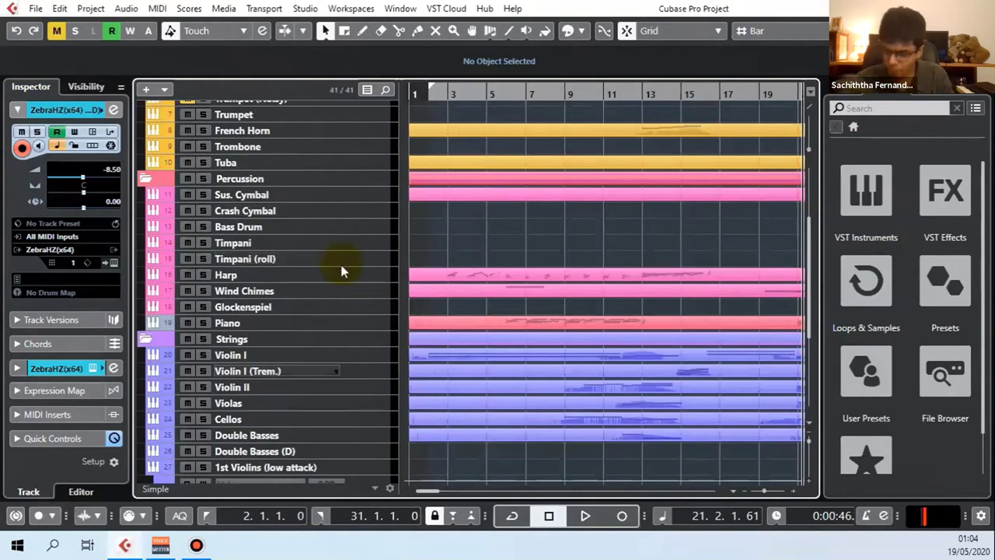
pyautogui.scroll(-2, 333, 337)
pyautogui.scroll(2, 333, 336)
pyautogui.scroll(-6, 331, 338)
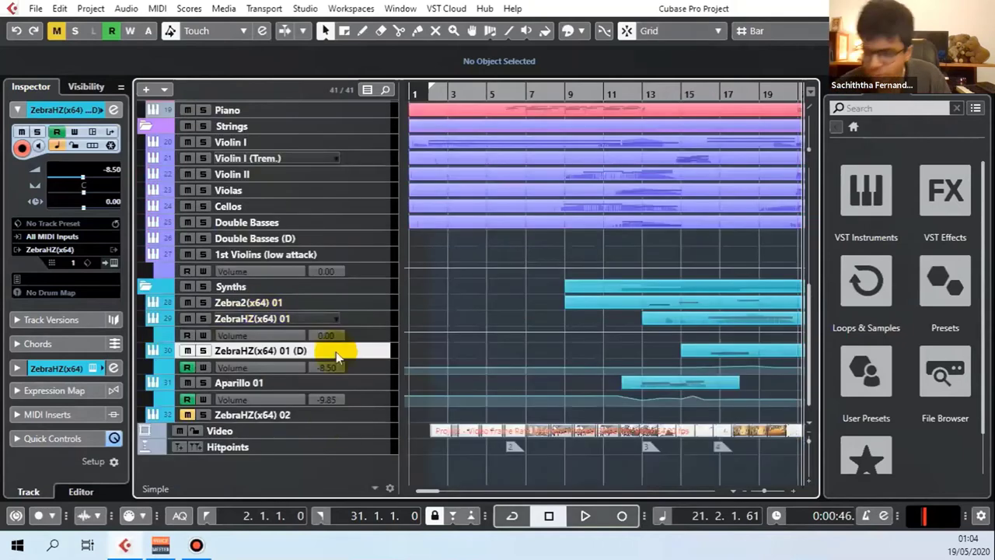
pyautogui.scroll(3, 355, 373)
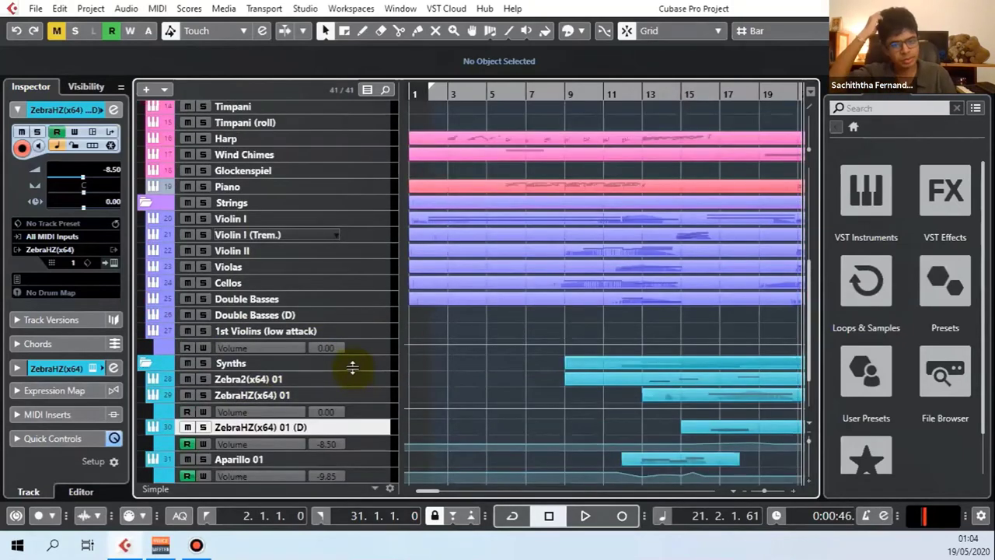
pyautogui.scroll(3, 349, 366)
# Select the Piano track, solo it briefly and turn its solo off again.
pyautogui.click(196, 263)
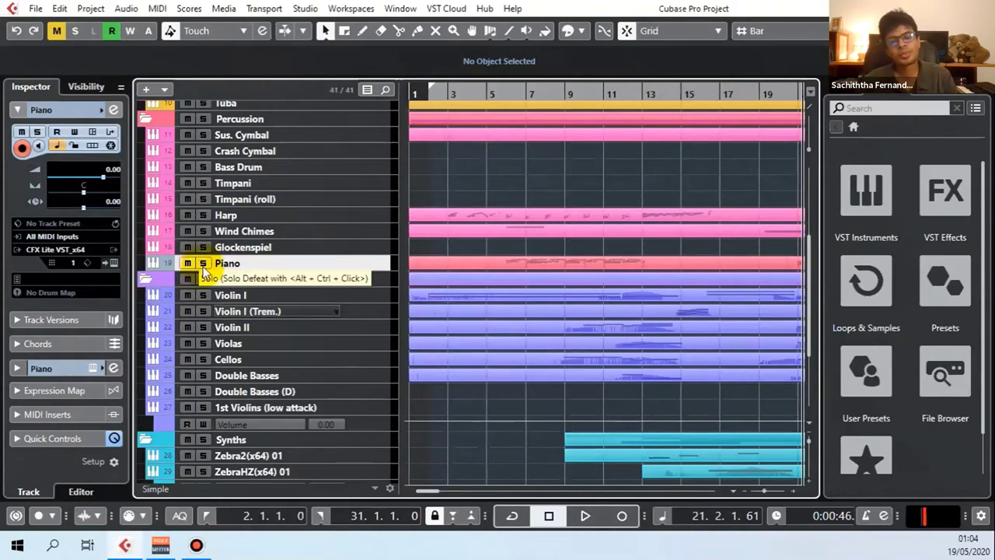
pyautogui.click(203, 264)
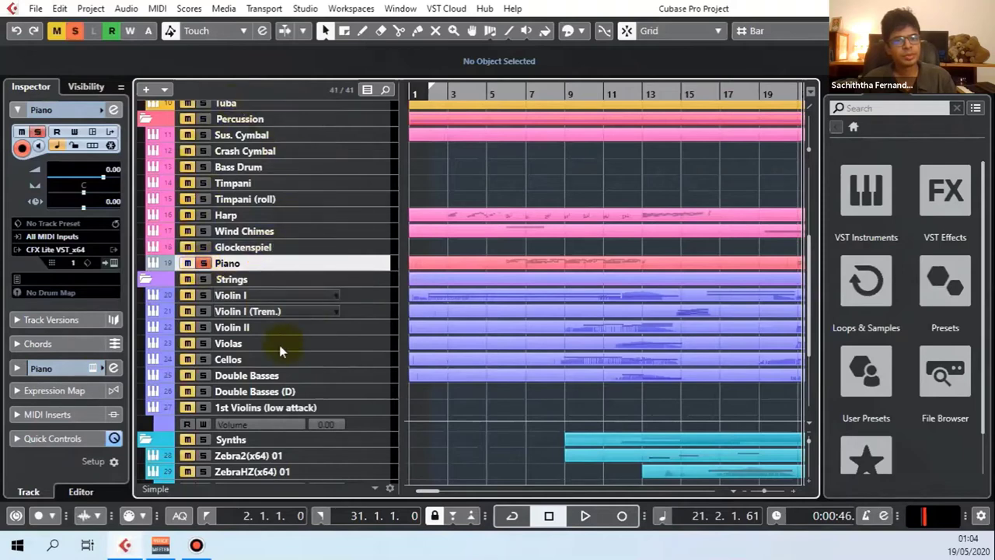
pyautogui.click(203, 264)
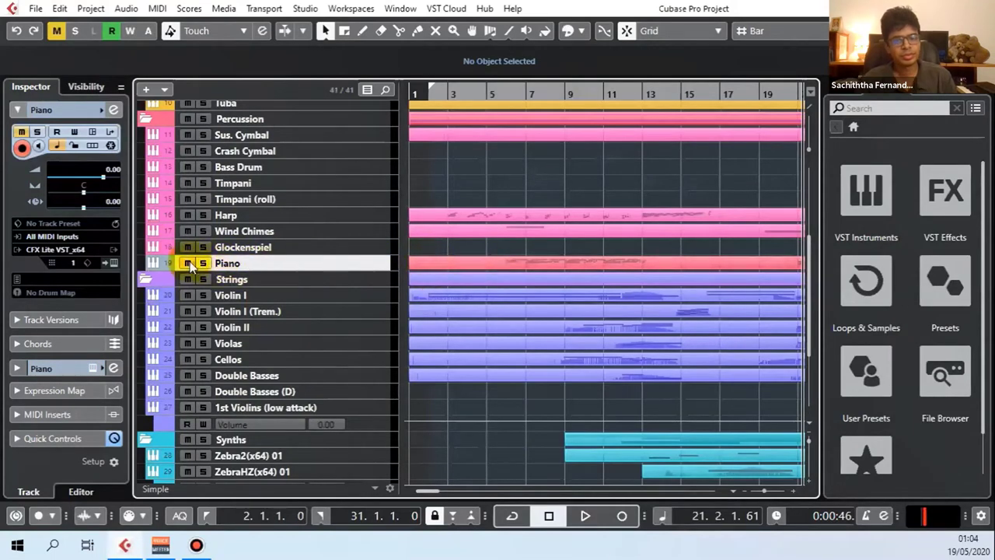
# Select the synth tracks ZebraHZ(x64) 01, ZebraHZ(x64) 01 (D) and Aparillo 01 in turn to audition their sounds.
pyautogui.scroll(-4, 455, 237)
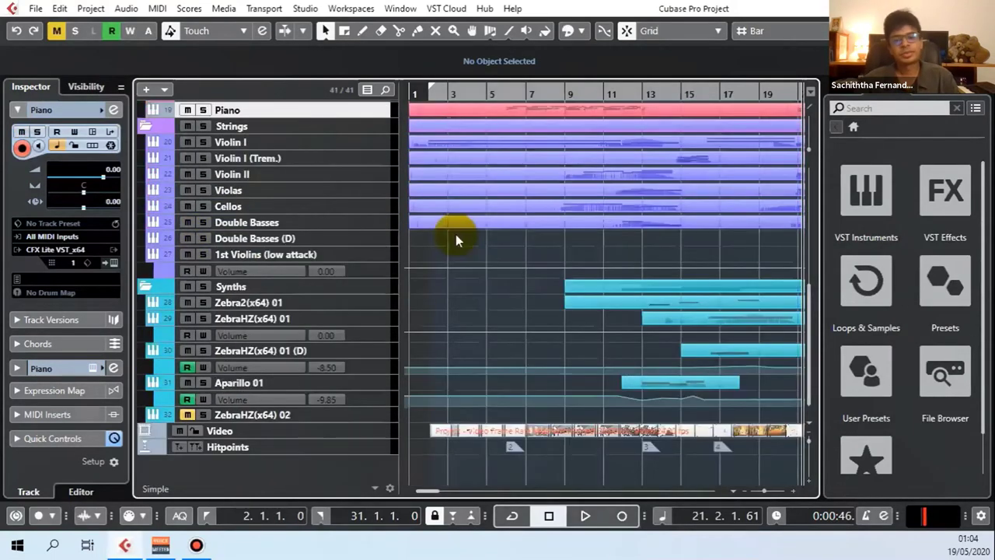
pyautogui.click(377, 320)
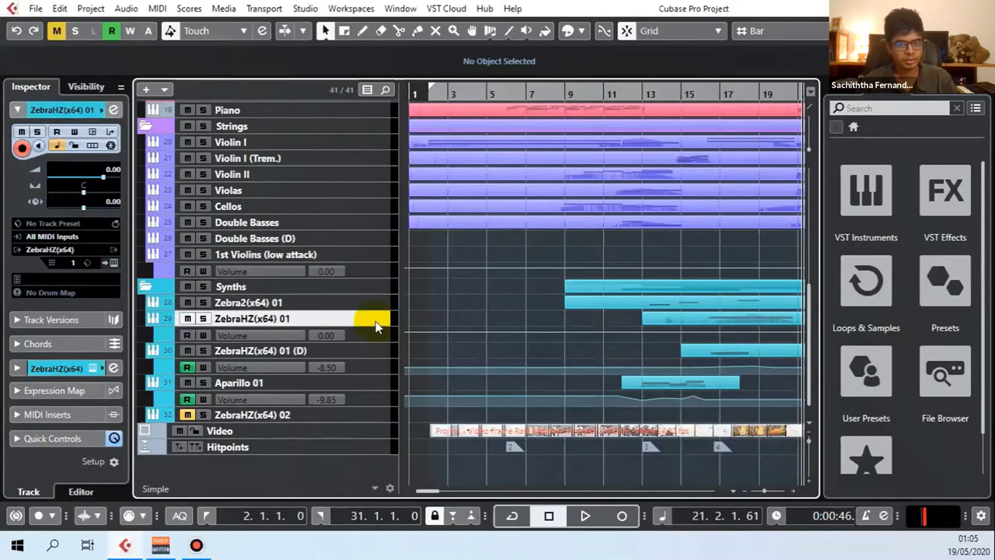
pyautogui.click(375, 352)
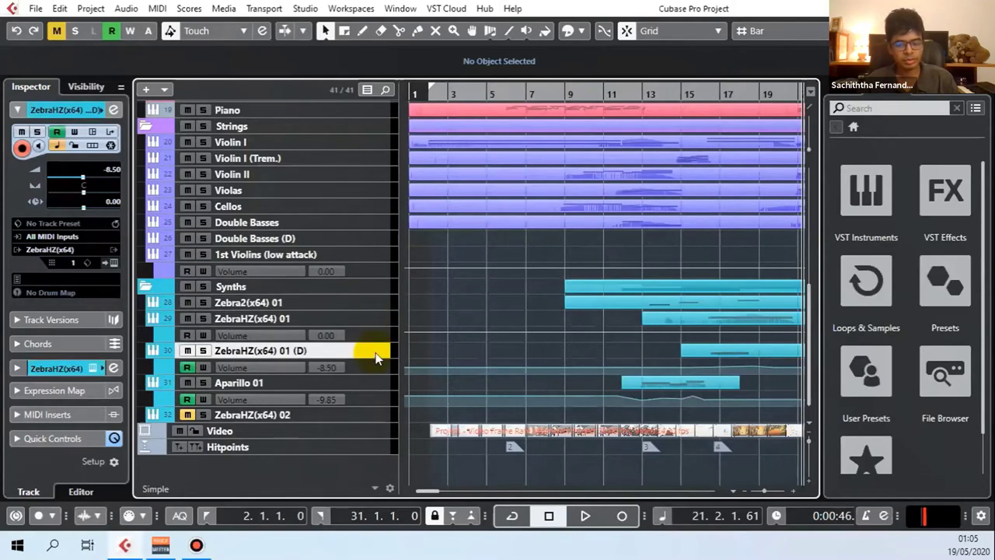
pyautogui.click(373, 323)
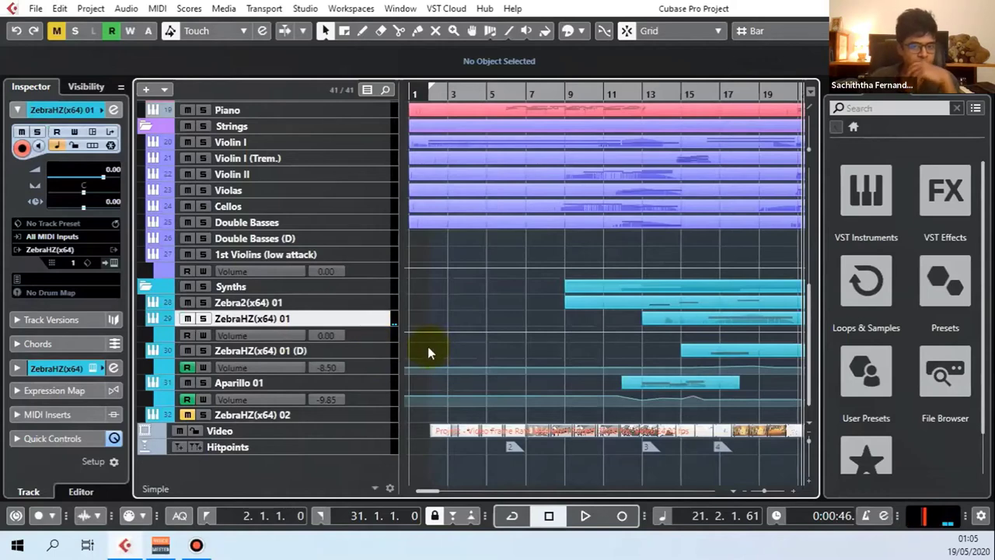
pyautogui.click(369, 383)
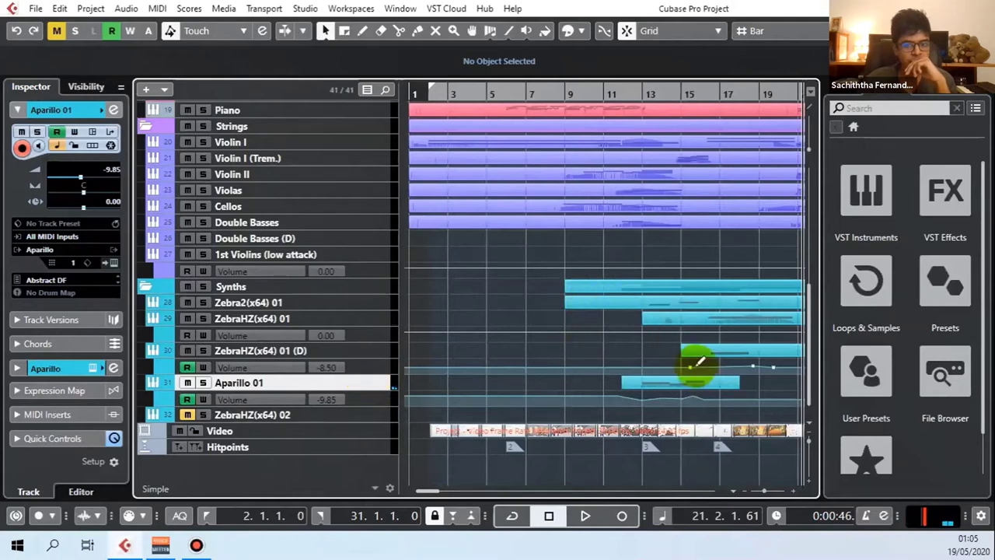
# Select the Piano track and its MIDI part in the arrangement.
pyautogui.scroll(3, 491, 318)
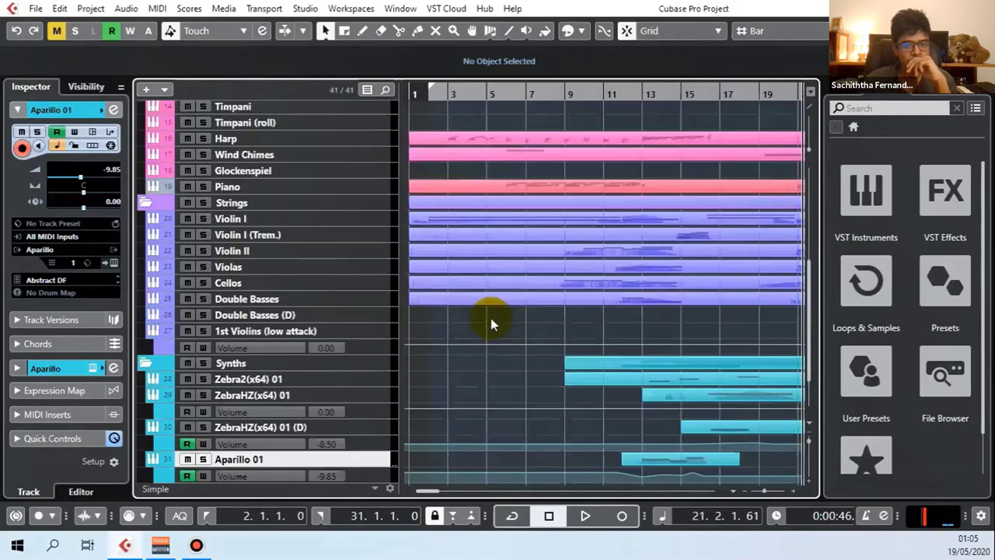
pyautogui.scroll(5, 491, 318)
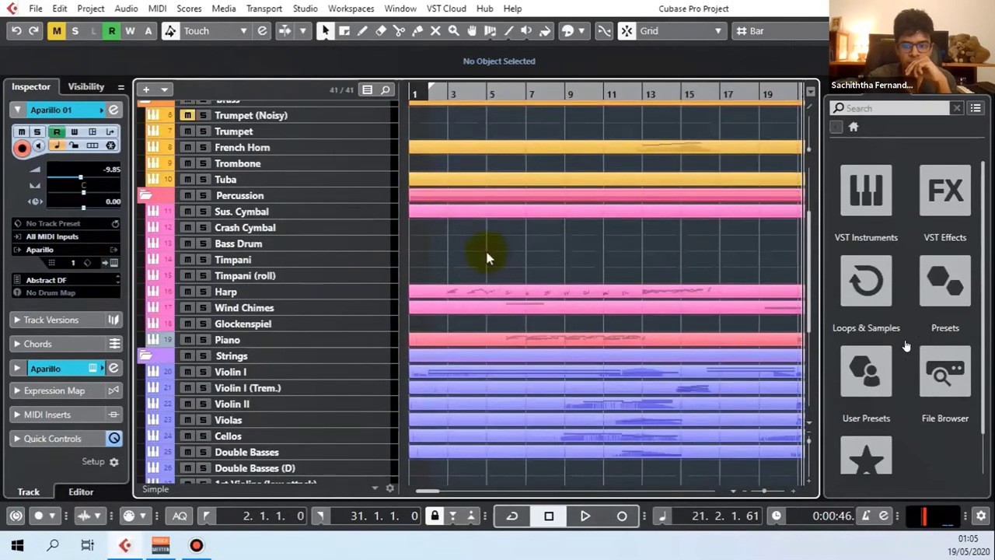
pyautogui.scroll(3, 487, 258)
pyautogui.scroll(-5, 486, 257)
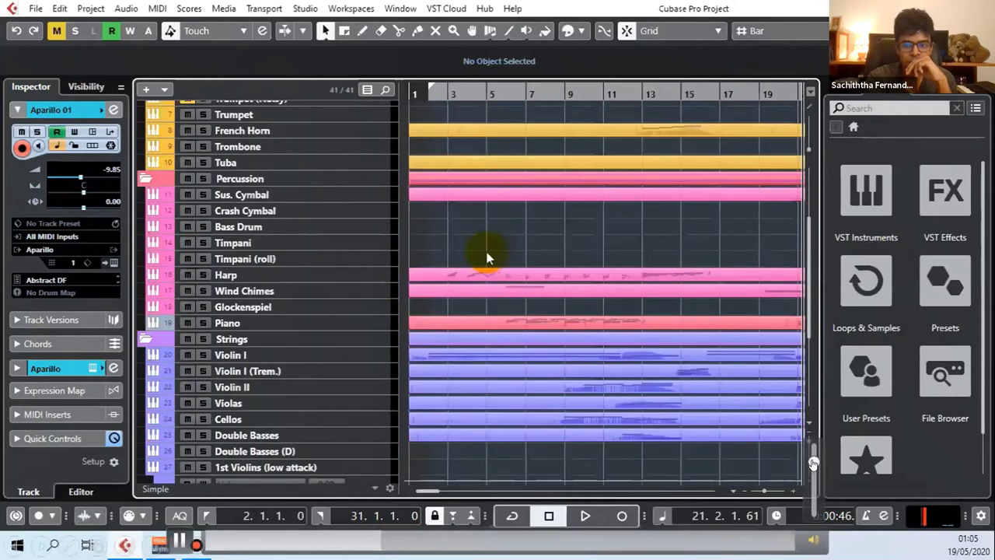
pyautogui.click(375, 327)
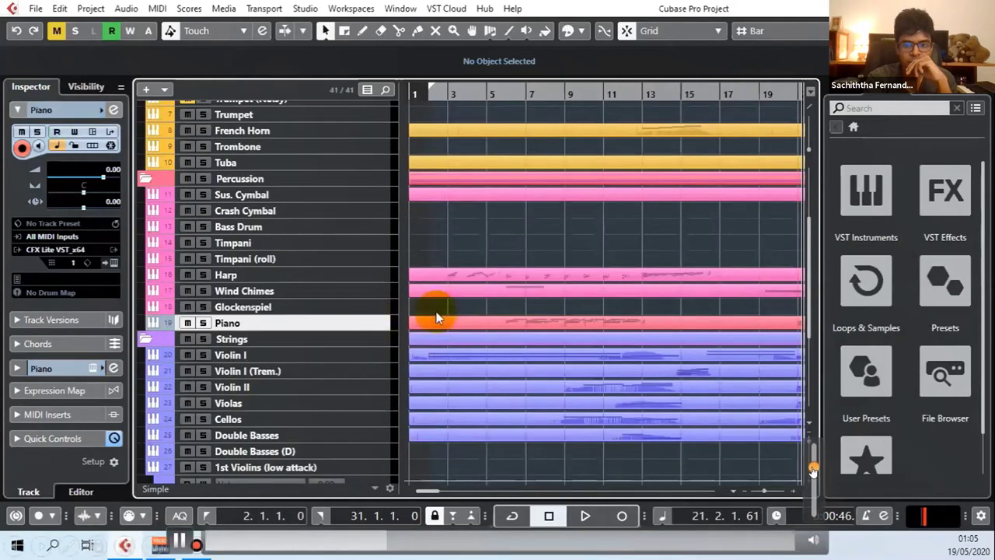
pyautogui.scroll(-3, 367, 340)
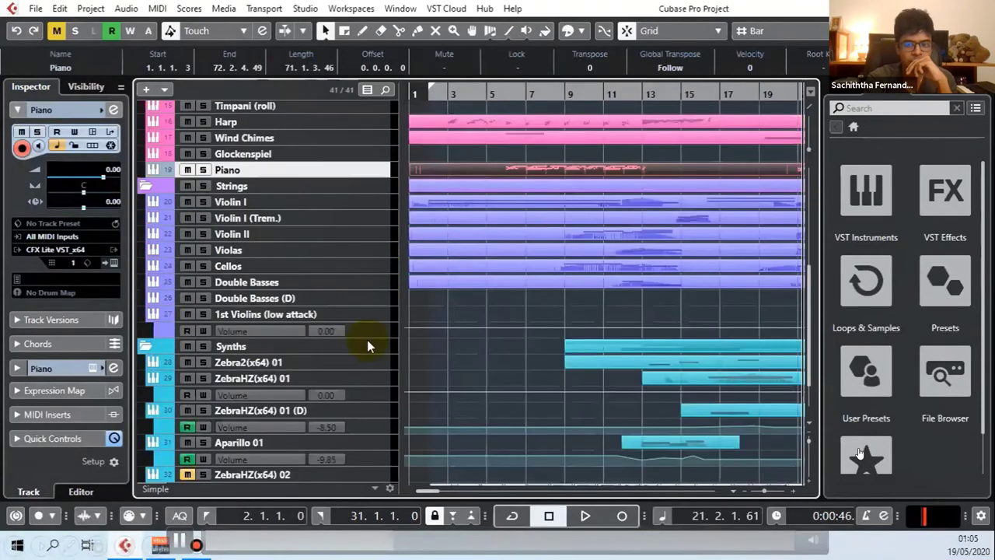
# Select the French Horn track and deselect the Piano part.
pyautogui.scroll(3, 367, 340)
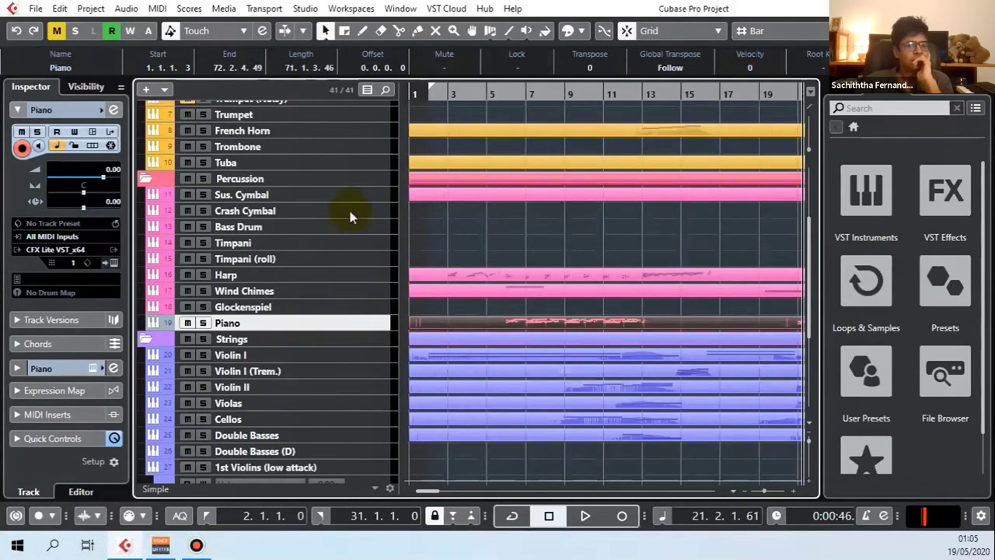
pyautogui.scroll(2, 489, 265)
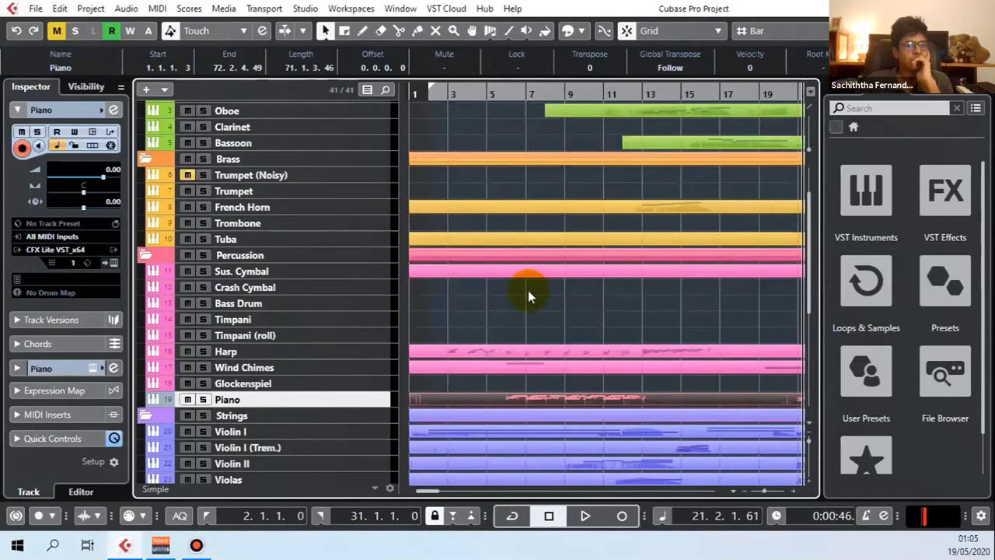
pyautogui.scroll(2, 344, 217)
pyautogui.click(331, 299)
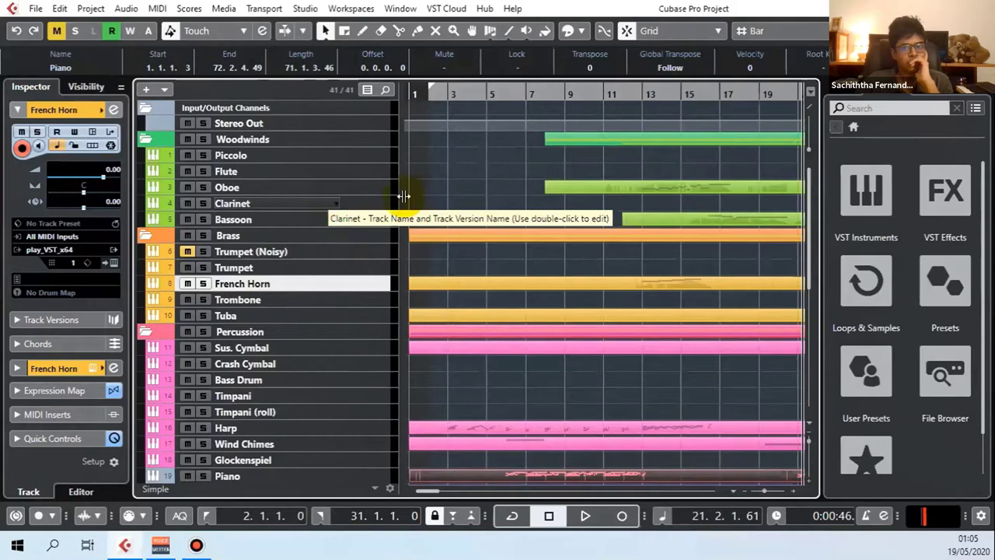
pyautogui.scroll(-5, 477, 223)
pyautogui.scroll(-2, 489, 224)
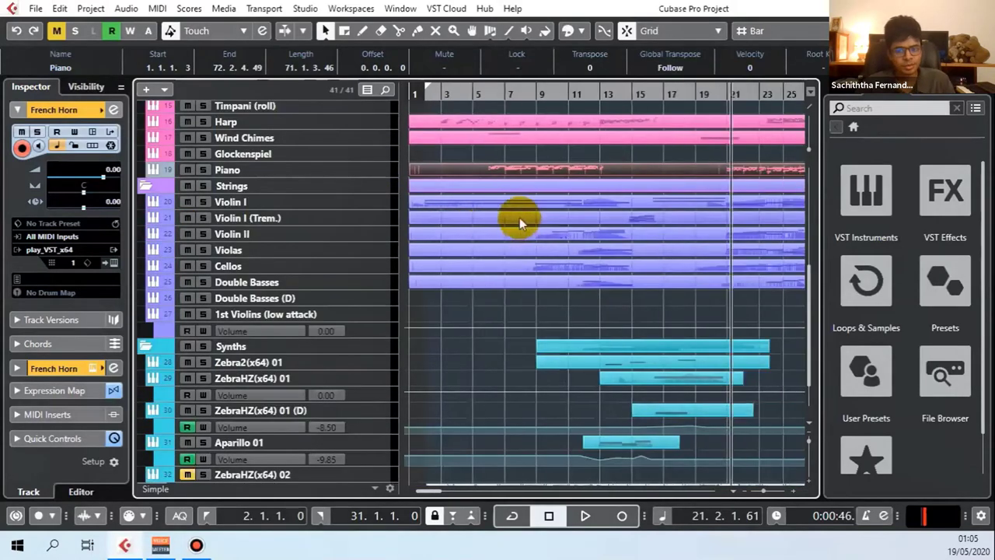
pyautogui.click(503, 155)
# Select the Piano track and open its MIDI part in a separate Key Editor window.
pyautogui.scroll(3, 550, 230)
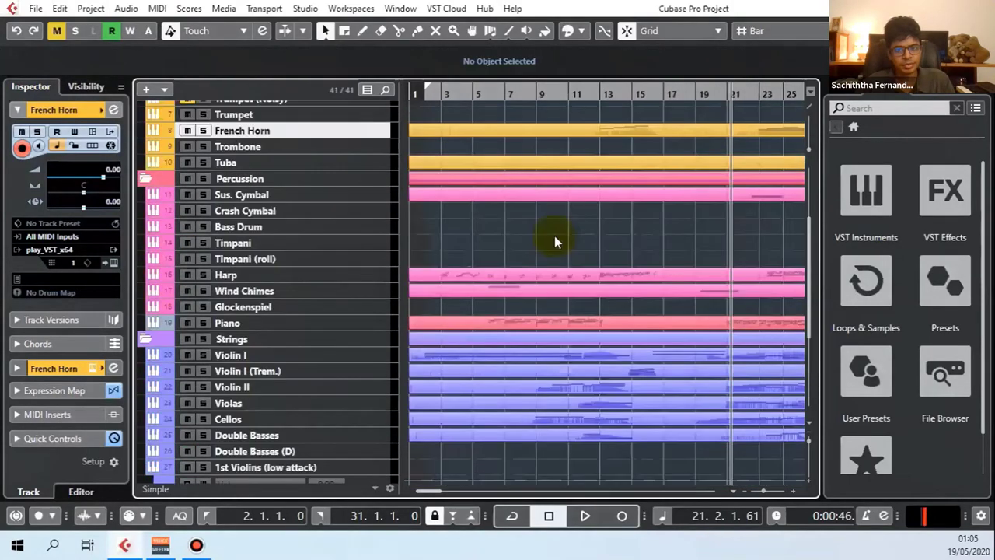
pyautogui.scroll(3, 556, 233)
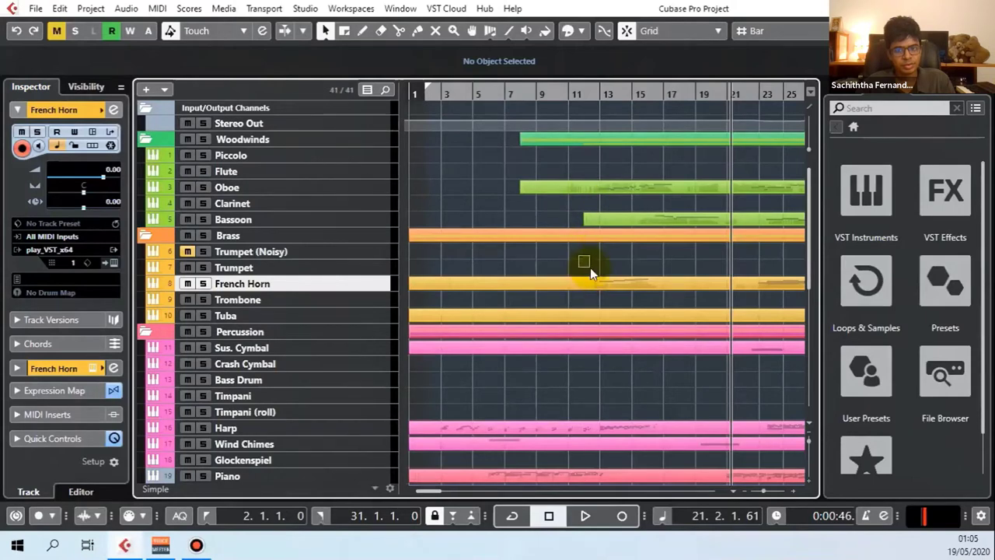
pyautogui.scroll(-3, 594, 275)
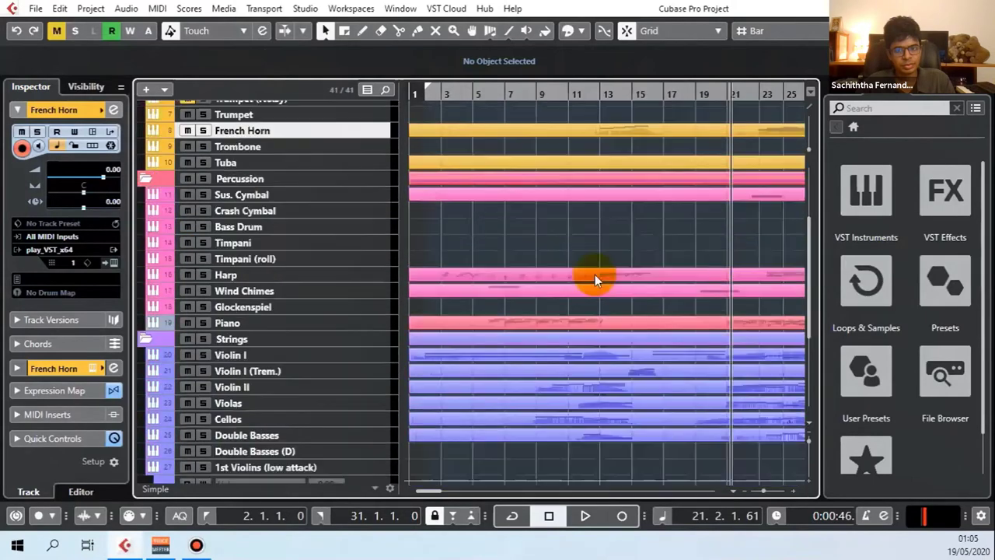
pyautogui.click(362, 322)
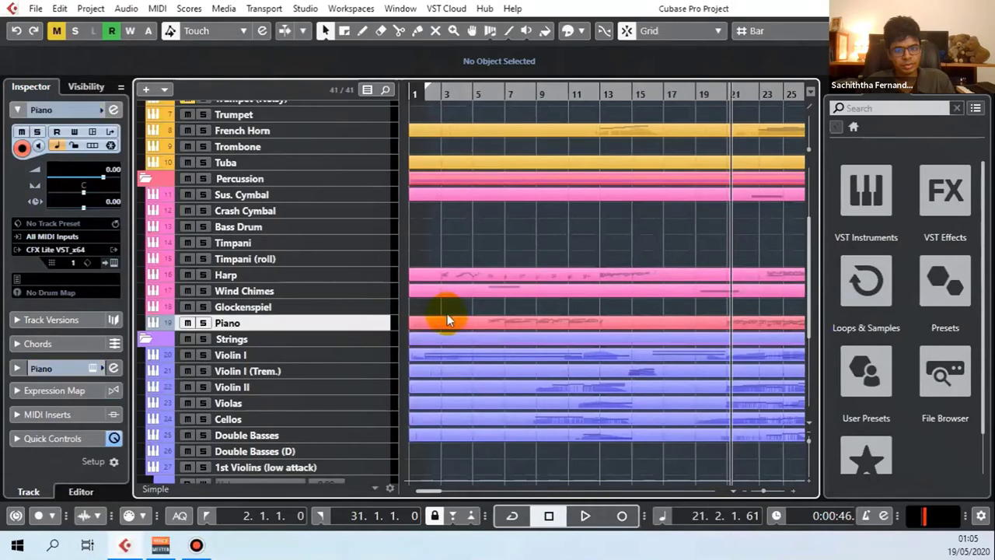
pyautogui.doubleClick(525, 323)
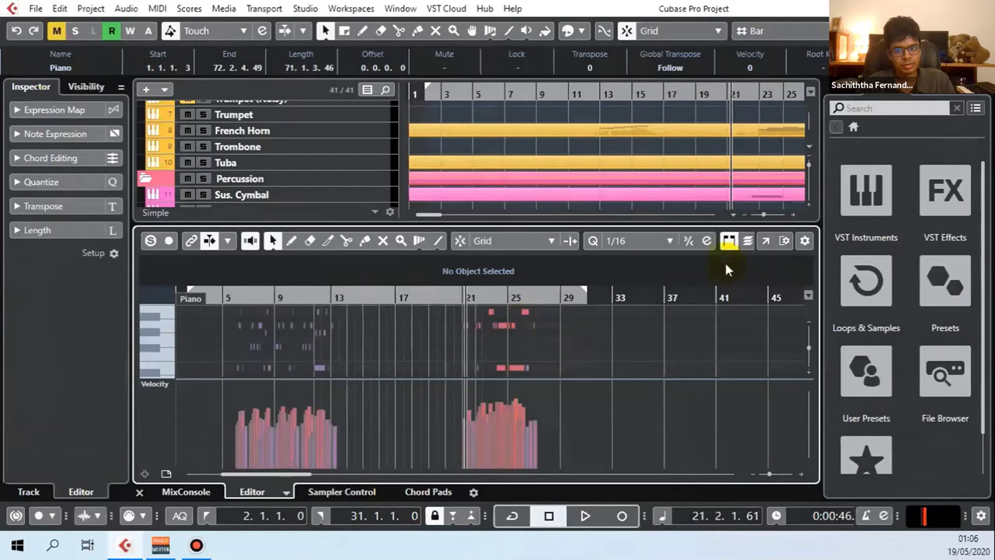
pyautogui.click(766, 246)
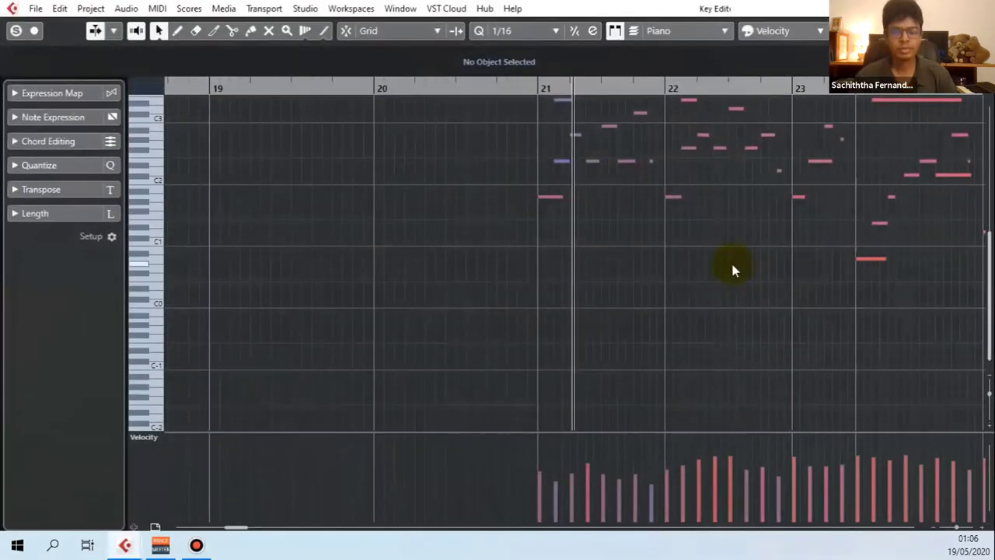
# Audition the Piano part's upper notes one by one across bars 21 and 22, ending on the C#4 at the end of bar 22.
pyautogui.scroll(5, 674, 325)
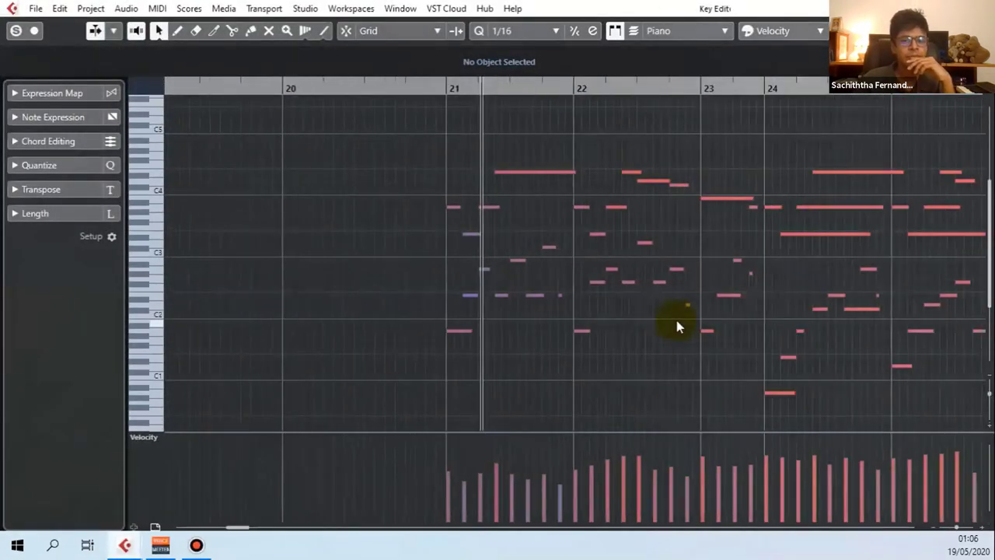
pyautogui.scroll(2, 675, 326)
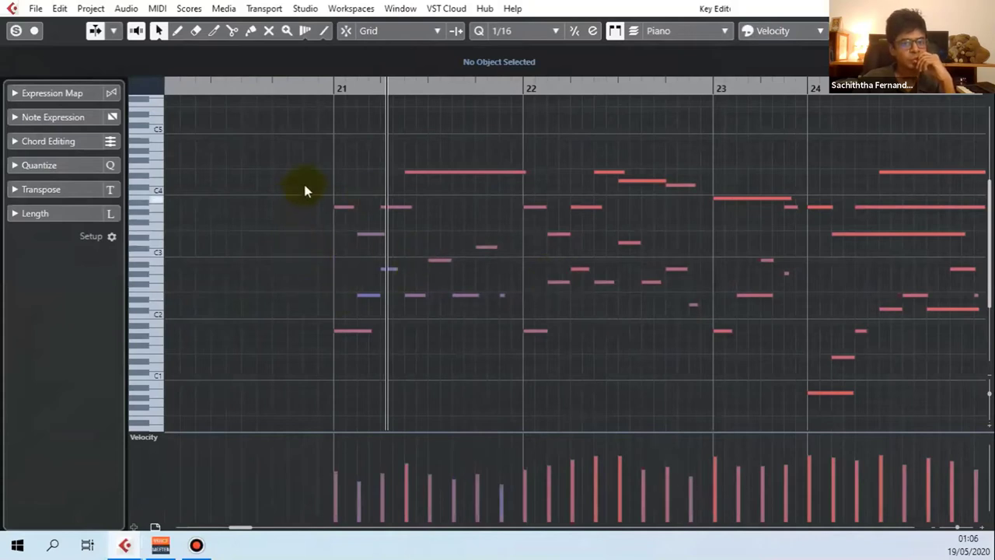
pyautogui.click(345, 206)
pyautogui.click(352, 234)
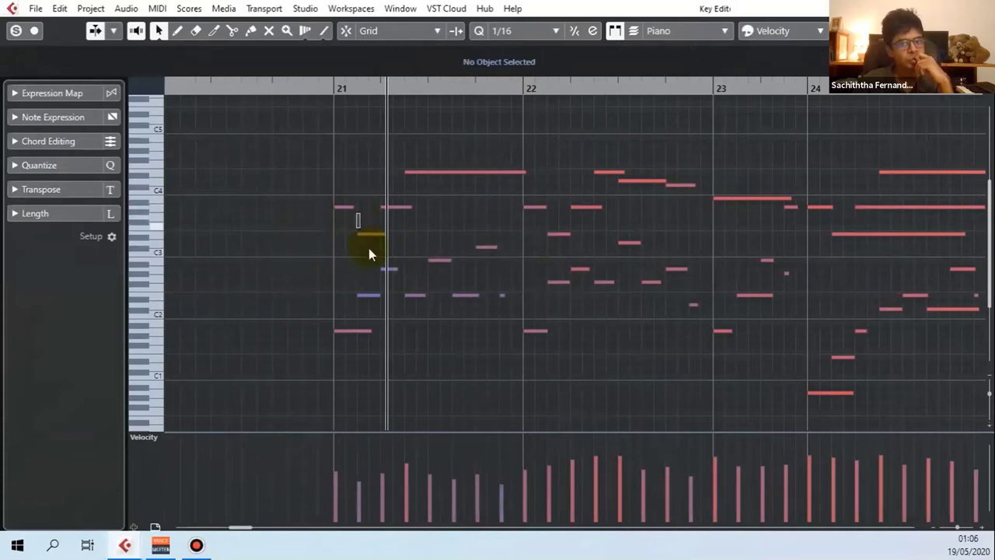
pyautogui.click(380, 208)
pyautogui.click(566, 213)
pyautogui.click(579, 207)
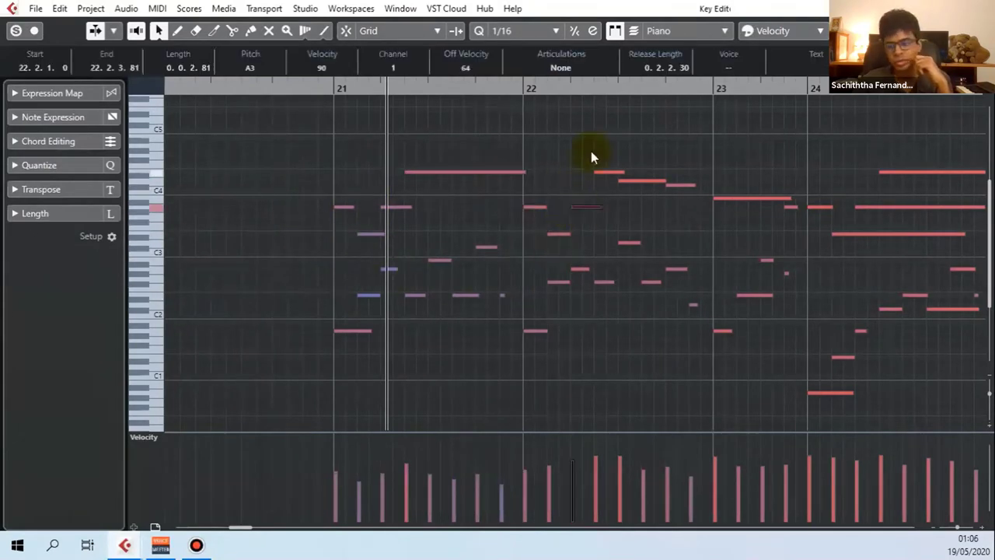
pyautogui.click(607, 172)
pyautogui.click(642, 180)
pyautogui.moveTo(691, 168); pyautogui.dragTo(675, 201)
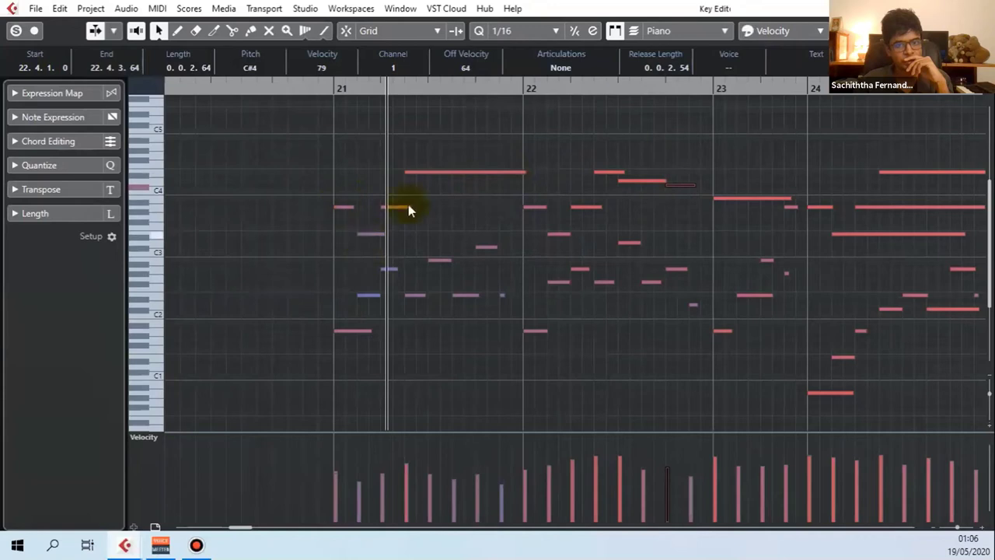
# Clear the note selection and examine the Piano part's melody and accompaniment in bars 21 to 24.
pyautogui.rightClick(500, 196)
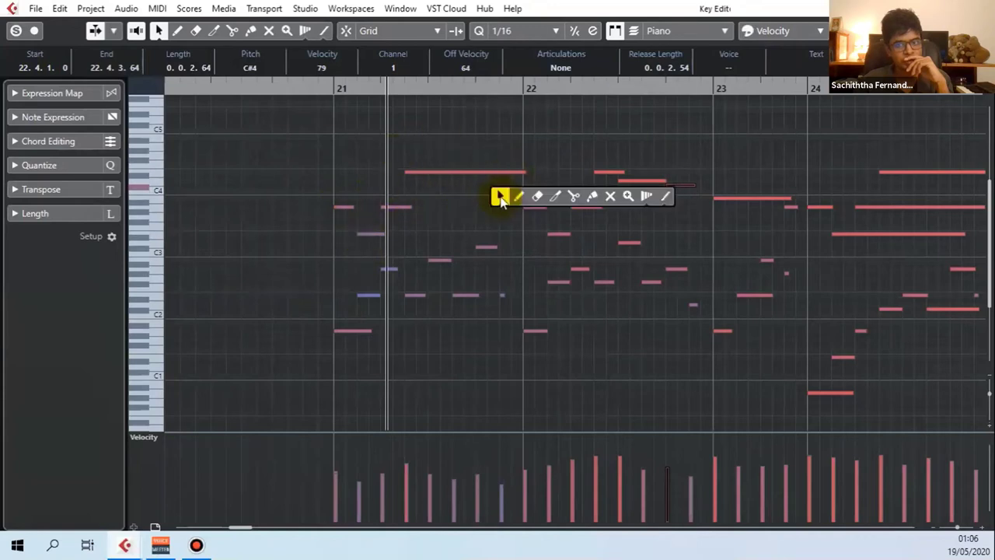
pyautogui.hscroll(2, 586, 214)
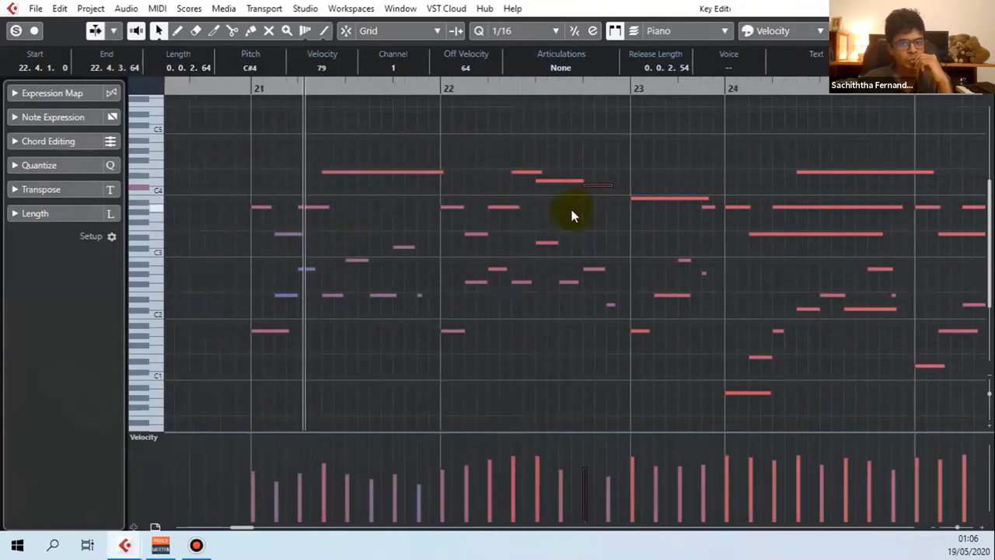
pyautogui.click(572, 211)
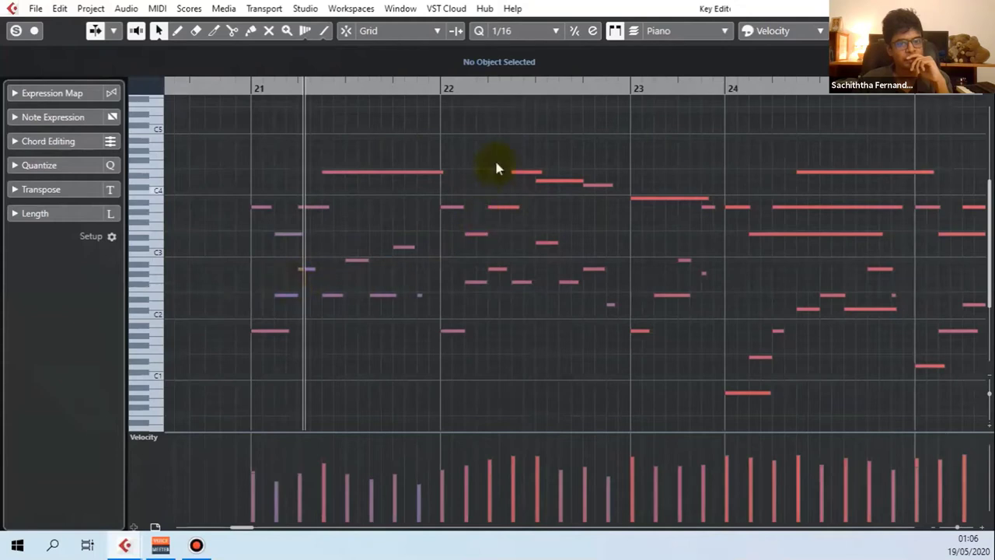
pyautogui.click(518, 180)
pyautogui.click(513, 194)
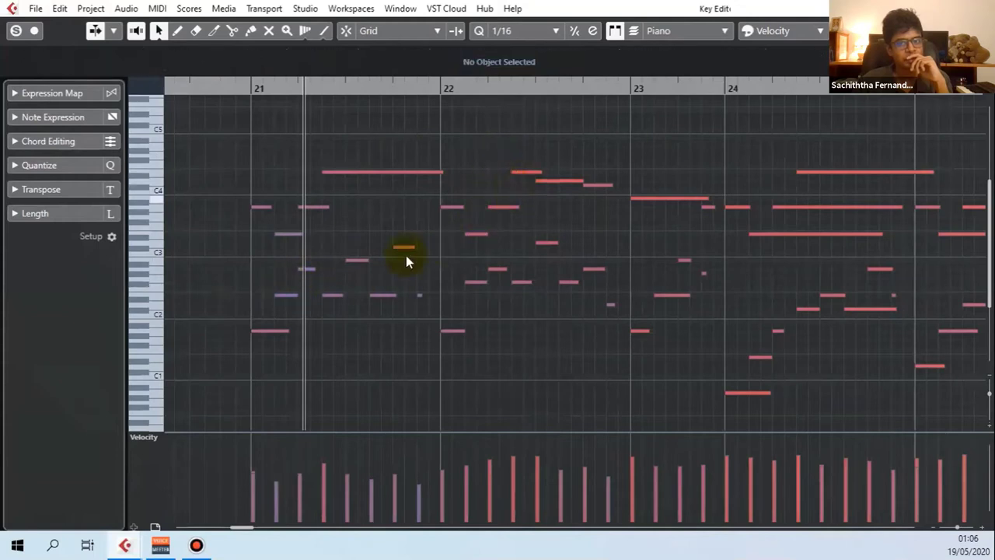
# Audition the Piano part's E2 note in bar 21, clear the selection, and close the Key Editor window and lower-zone editor.
pyautogui.click(281, 295)
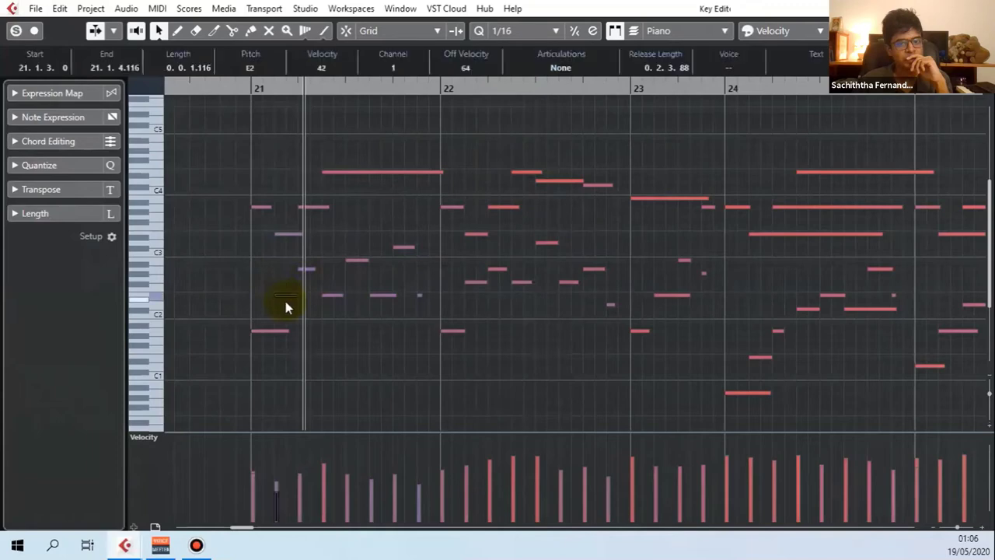
pyautogui.click(516, 162)
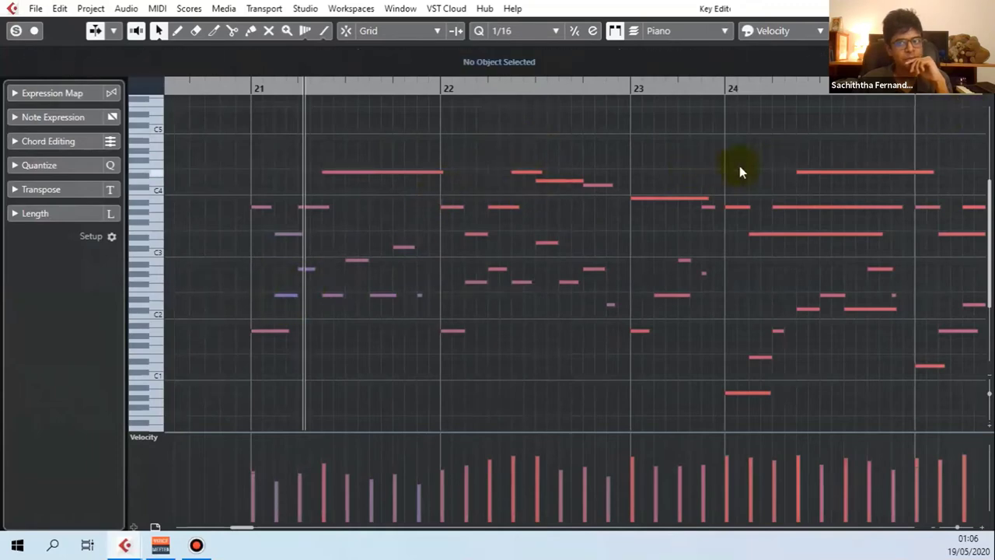
pyautogui.hotkey('ctrl', 'e')
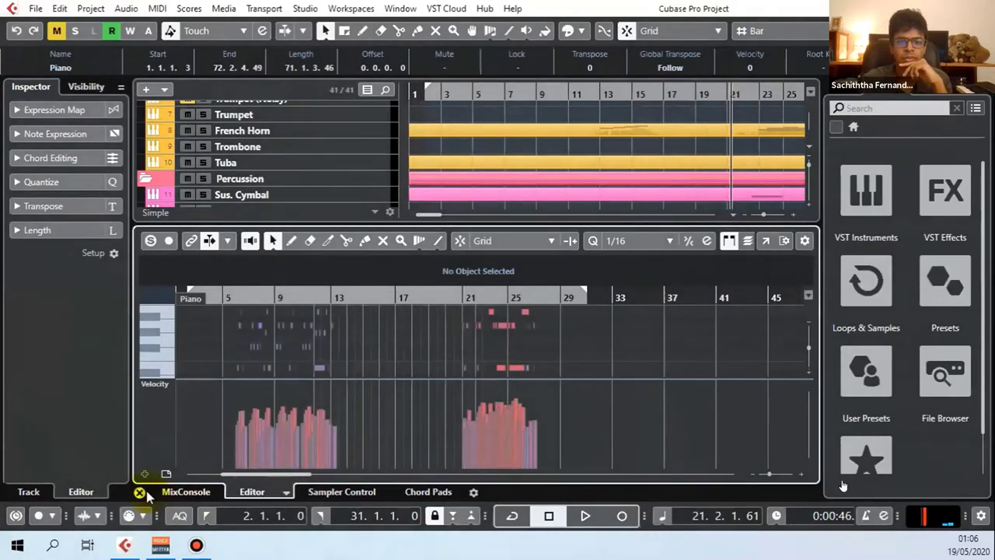
pyautogui.click(138, 492)
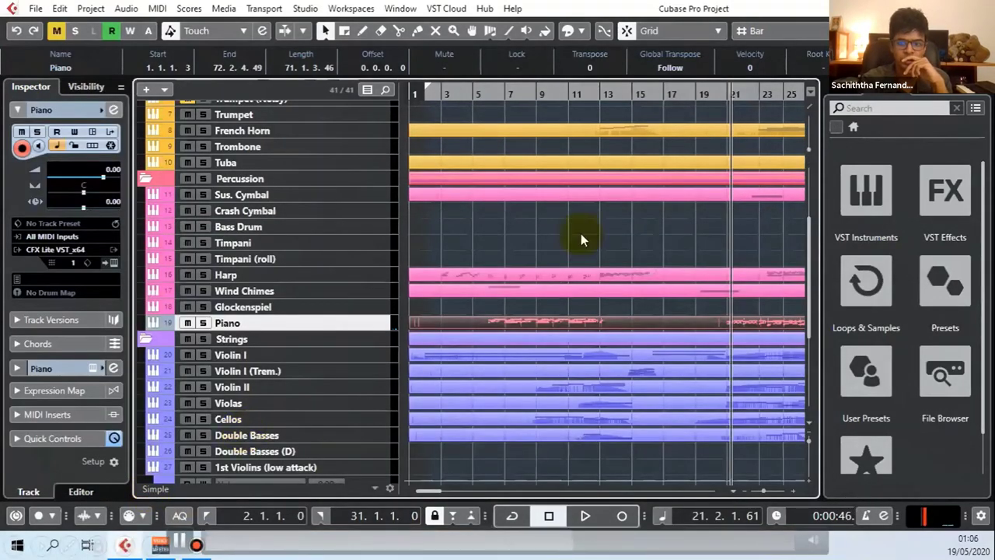
# Play the full arrangement from bar 21 into bar 28, reviewing the brass, percussion, piano and strings tracks, and stop playback.
pyautogui.press('h')
pyautogui.press('h')
pyautogui.press('h')
pyautogui.press('h')
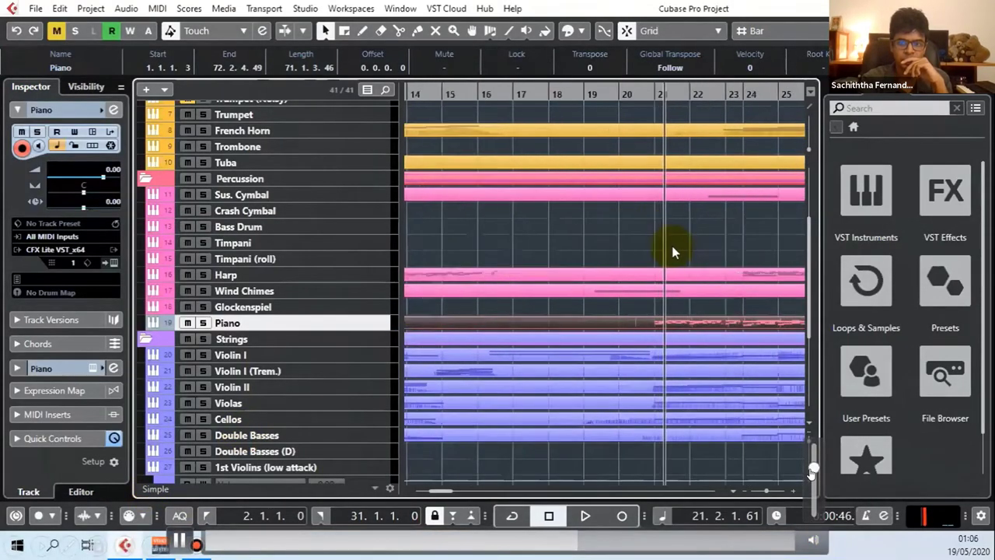
pyautogui.press('h')
pyautogui.click(629, 100)
pyautogui.press('space')
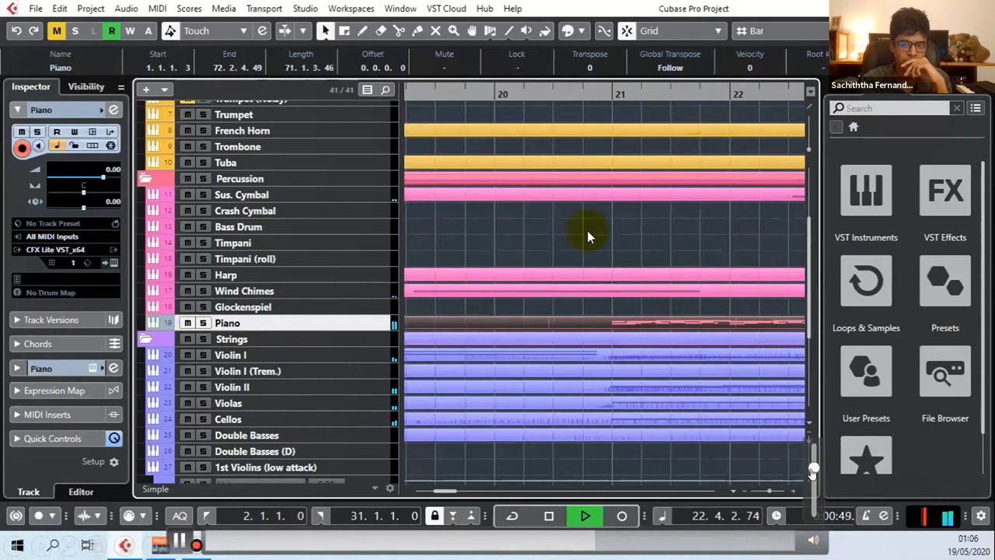
pyautogui.press('g')
pyautogui.press('g')
pyautogui.press('g')
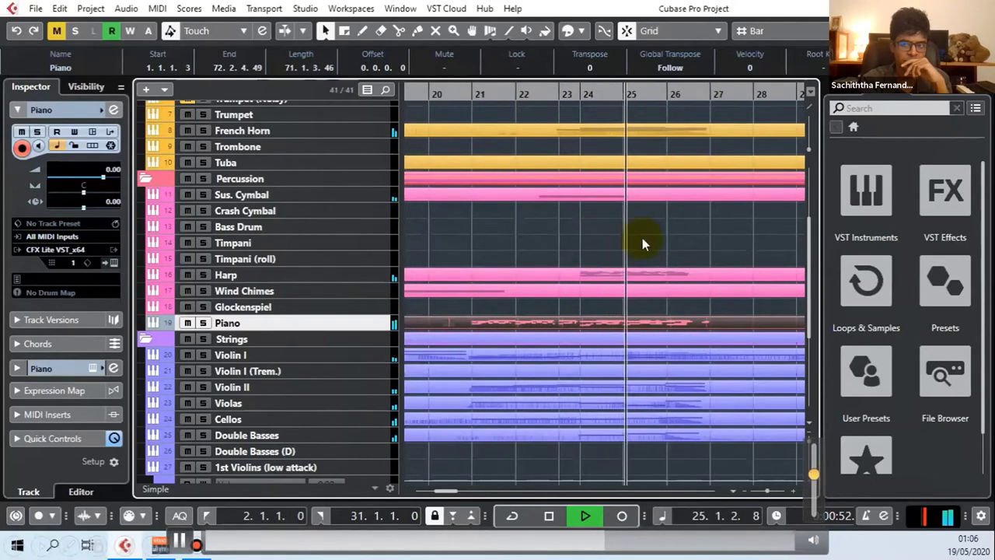
pyautogui.scroll(3, 642, 238)
pyautogui.scroll(-6, 642, 238)
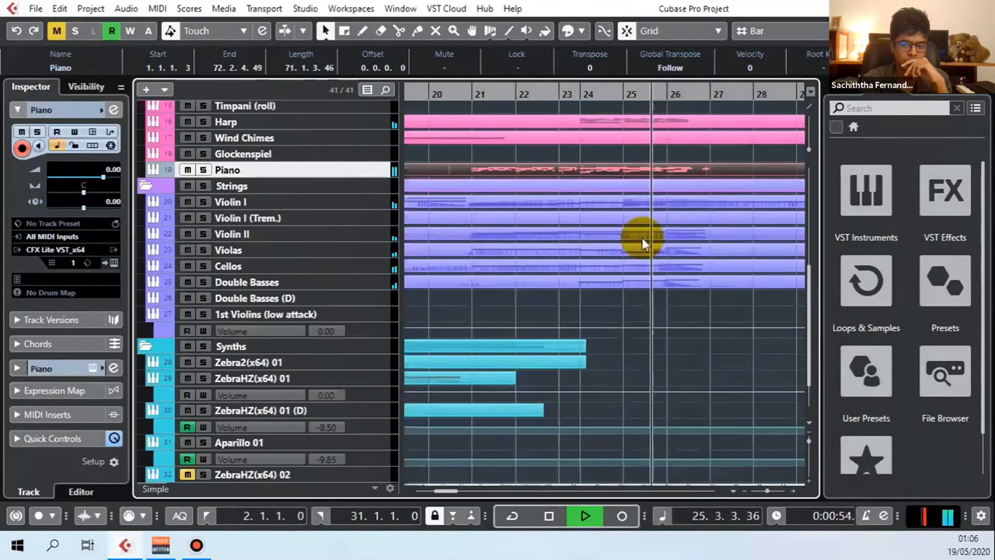
pyautogui.scroll(3, 642, 237)
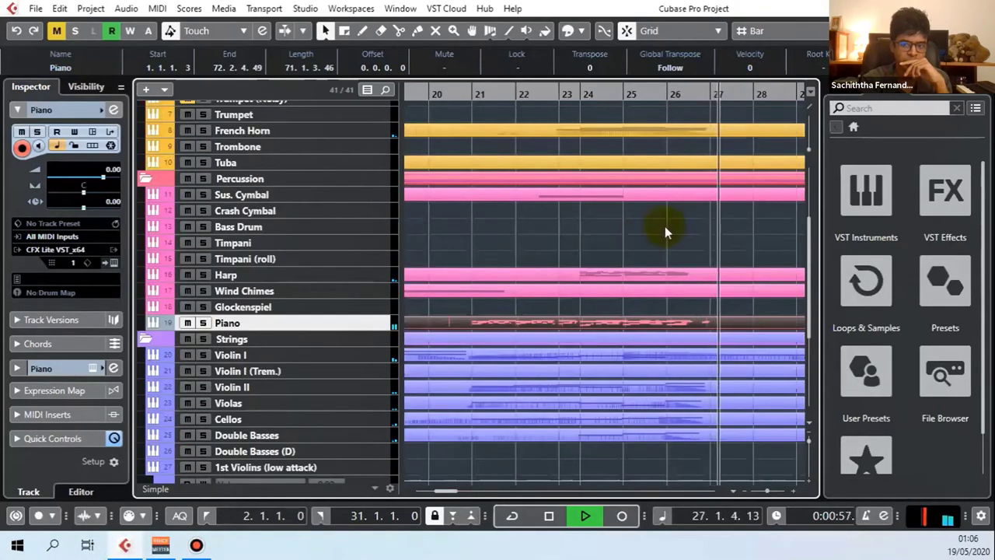
pyautogui.rightClick(668, 223)
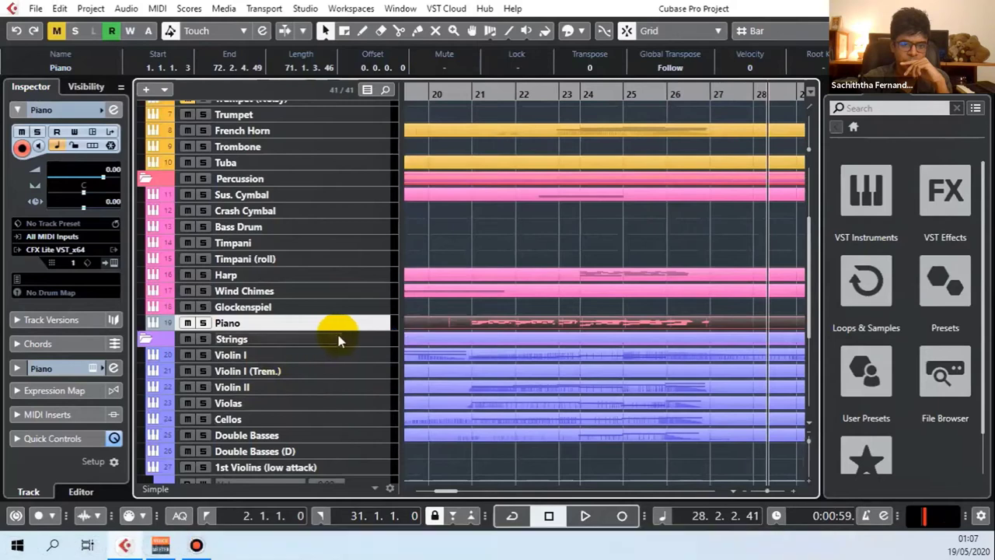
# Solo the Strings folder, play it from bar 21 into bar 27, and unsolo it and stop playback.
pyautogui.click(367, 342)
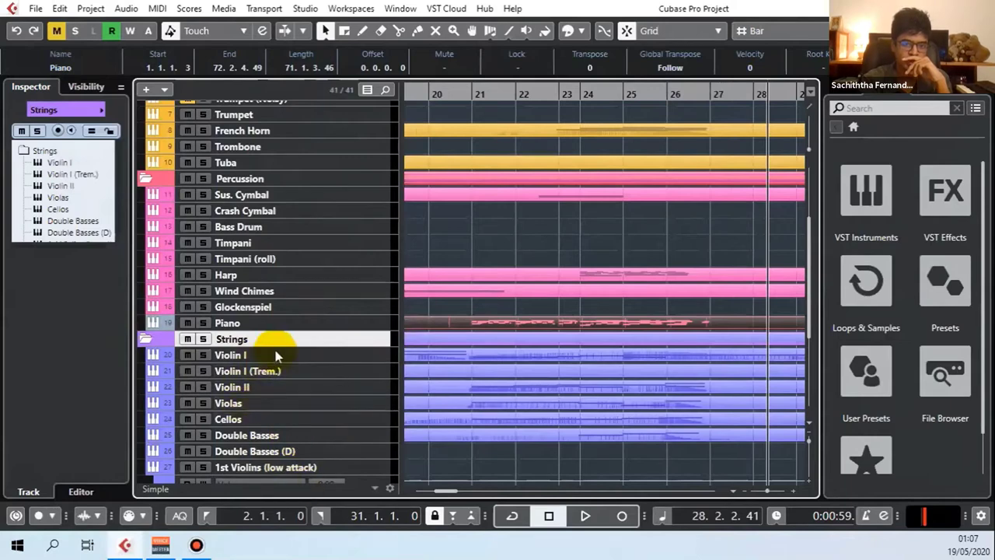
pyautogui.click(472, 94)
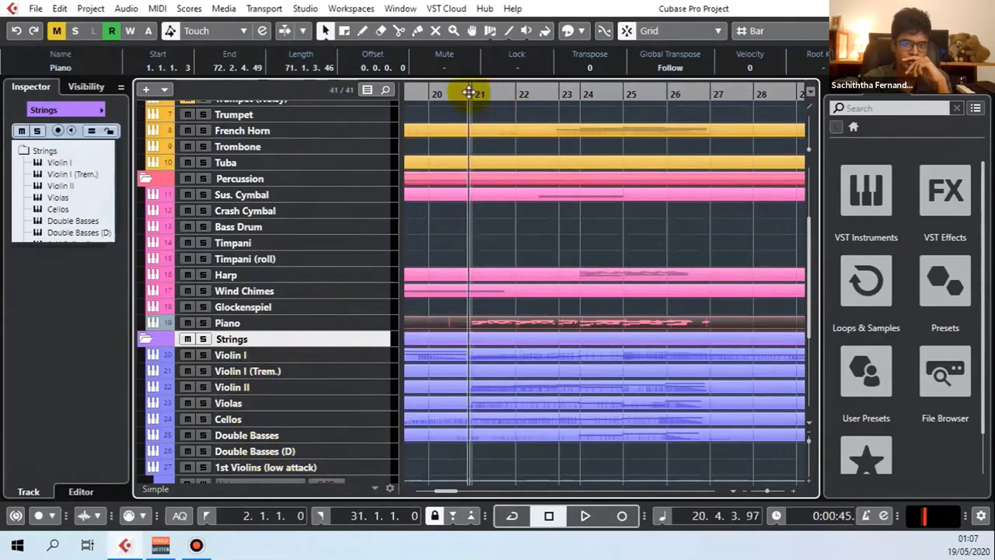
pyautogui.click(479, 215)
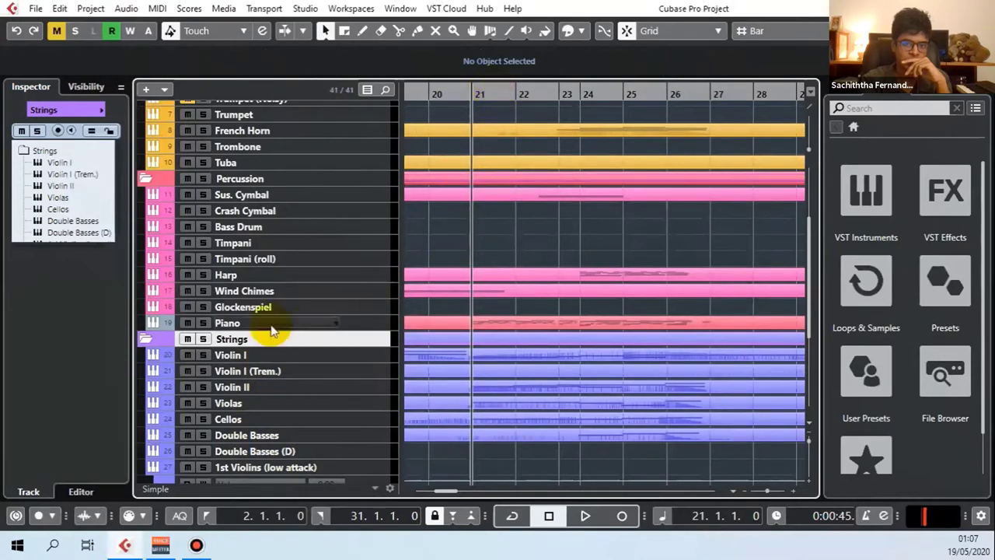
pyautogui.click(203, 340)
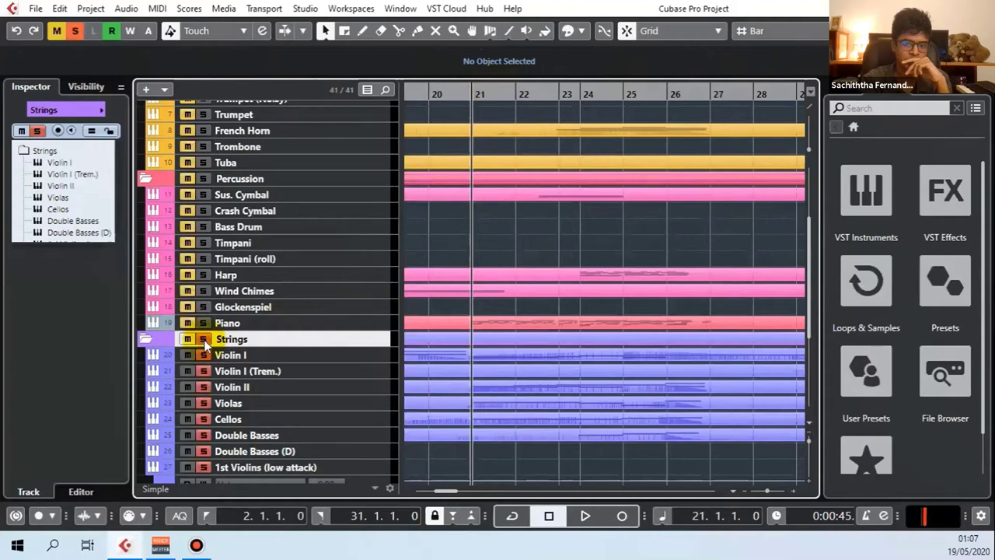
pyautogui.press('space')
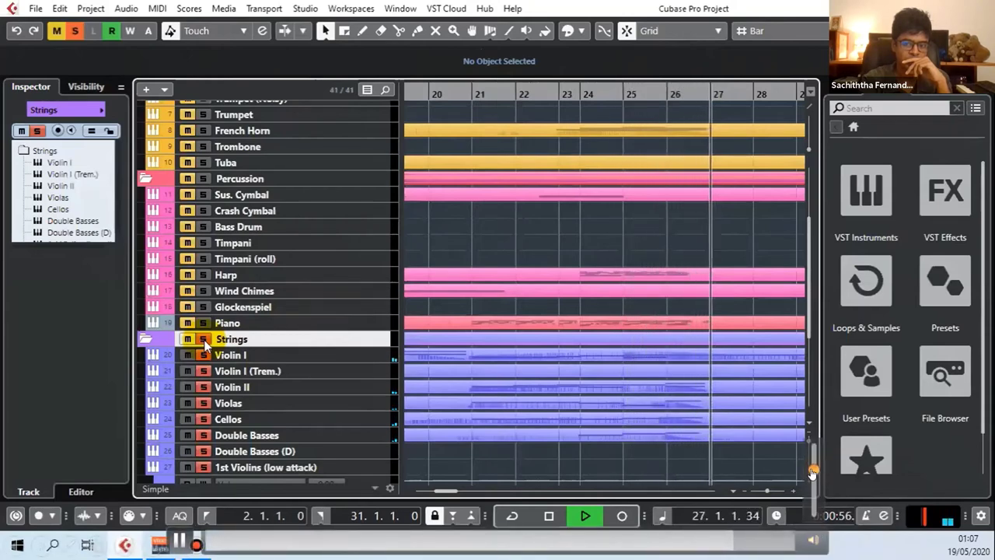
pyautogui.click(203, 339)
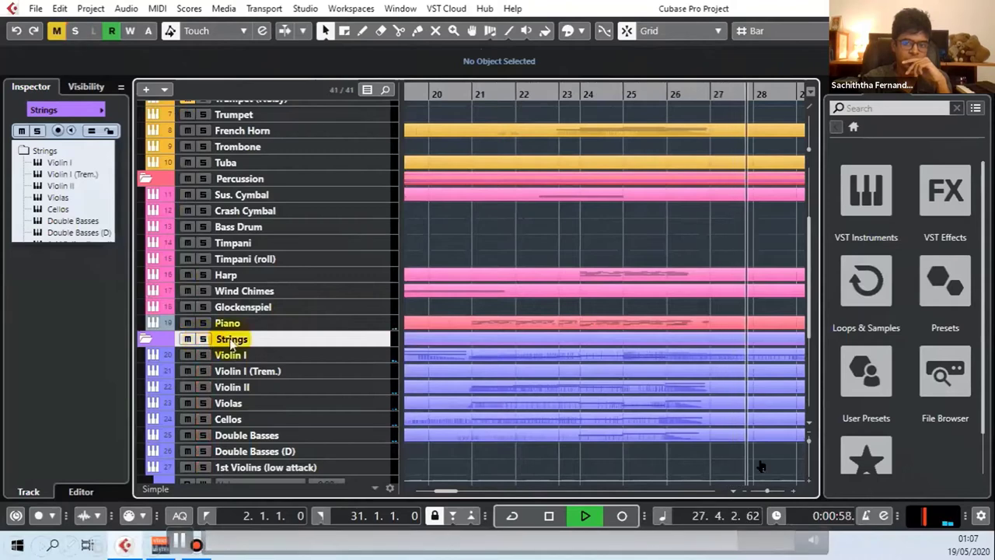
pyautogui.press('space')
# Play the full mix from bar 21, solo the Piano track during playback, restore the full mix and stop.
pyautogui.click(515, 92)
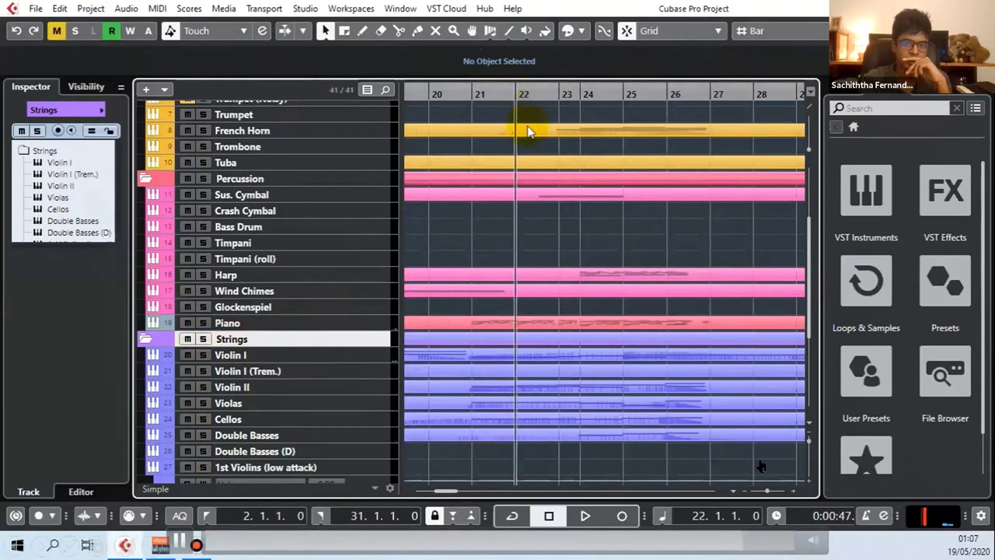
pyautogui.click(471, 94)
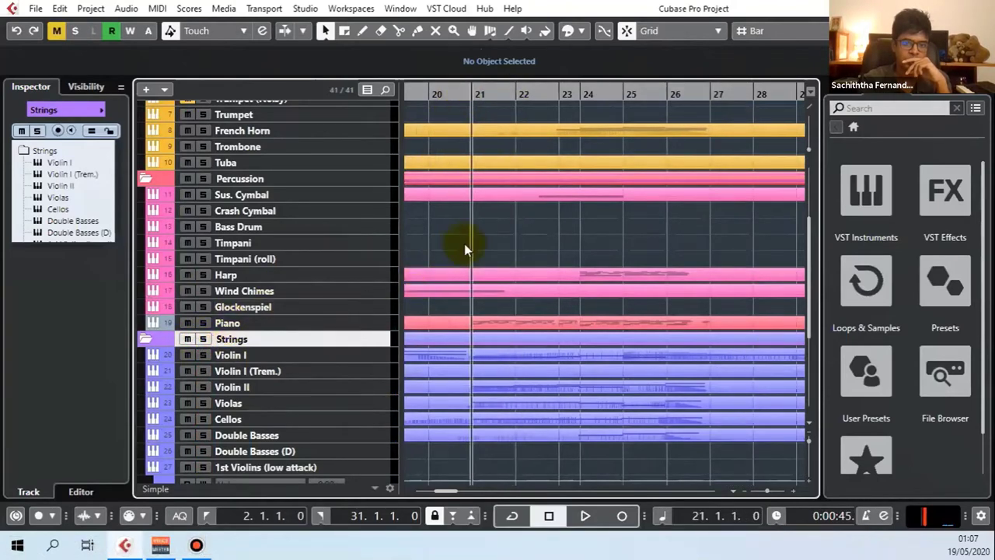
pyautogui.press('space')
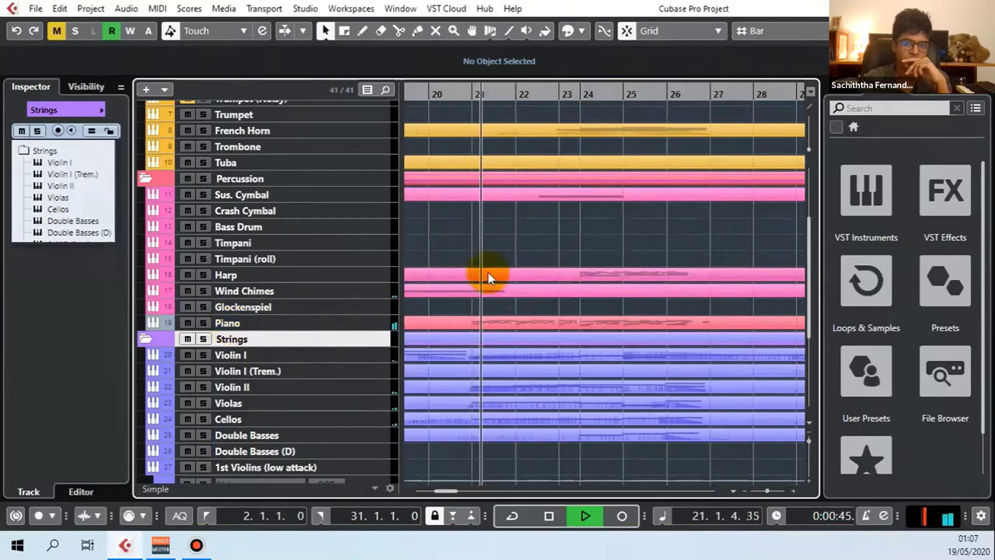
pyautogui.click(203, 322)
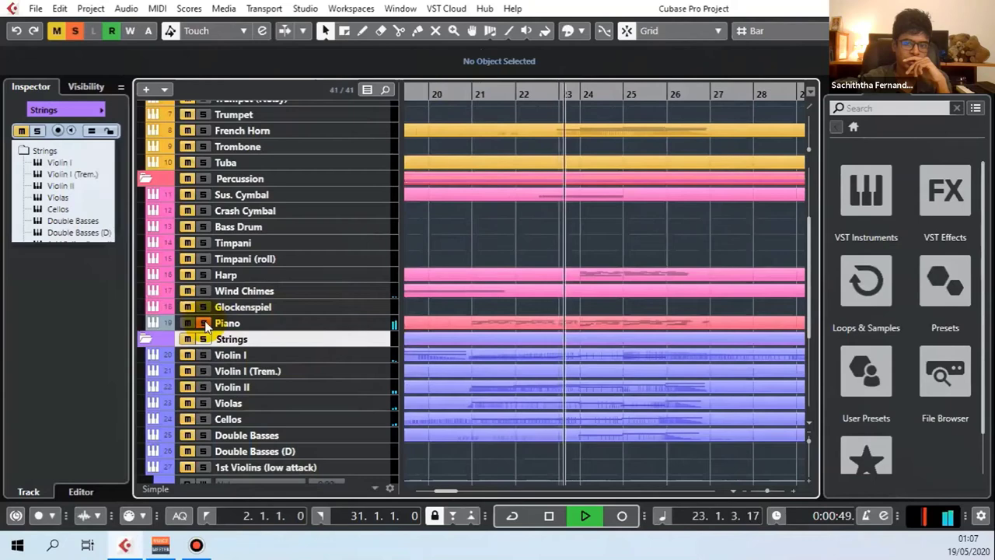
pyautogui.click(203, 323)
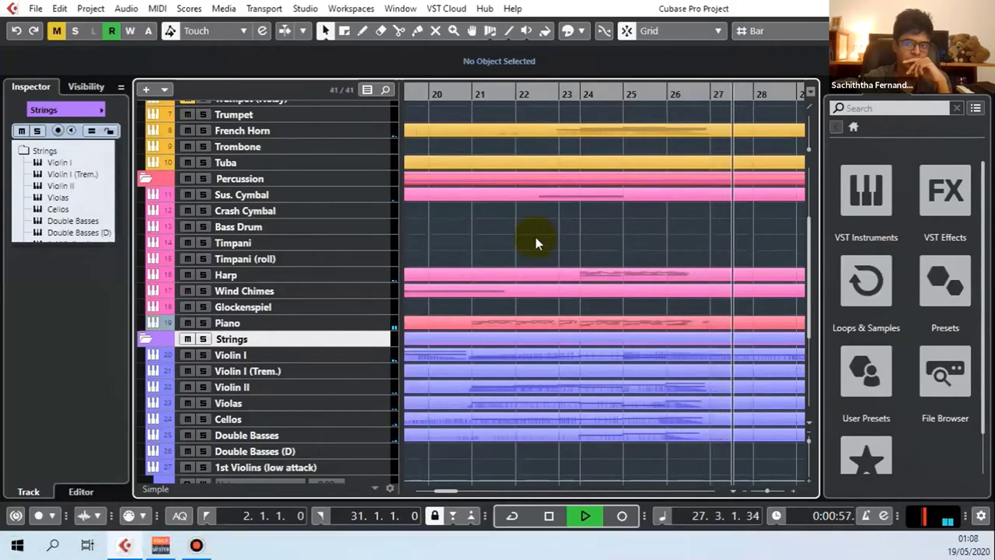
pyautogui.press('space')
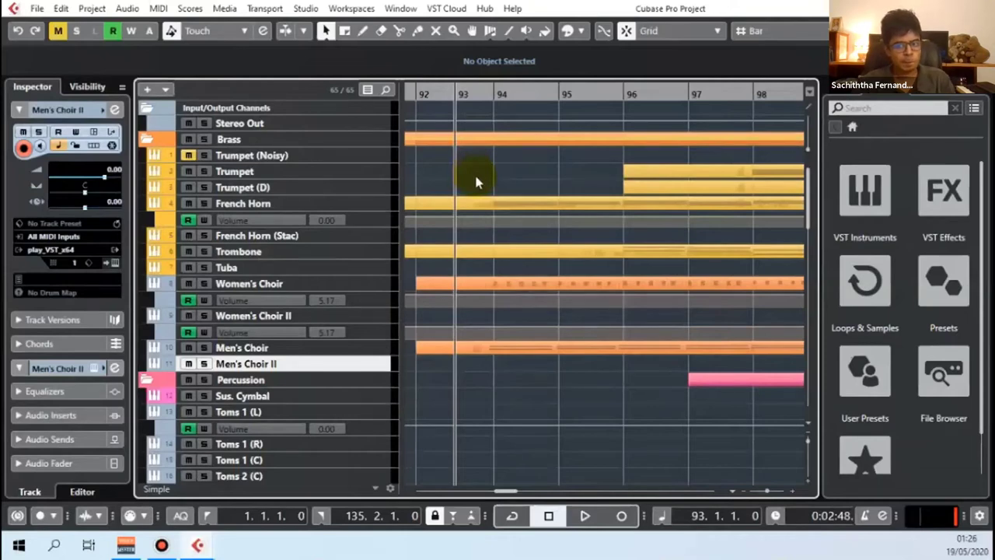
# Play the choir and brass passage from bar 93 into bar 100, stop, and choose the Object Selection tool.
pyautogui.press('space')
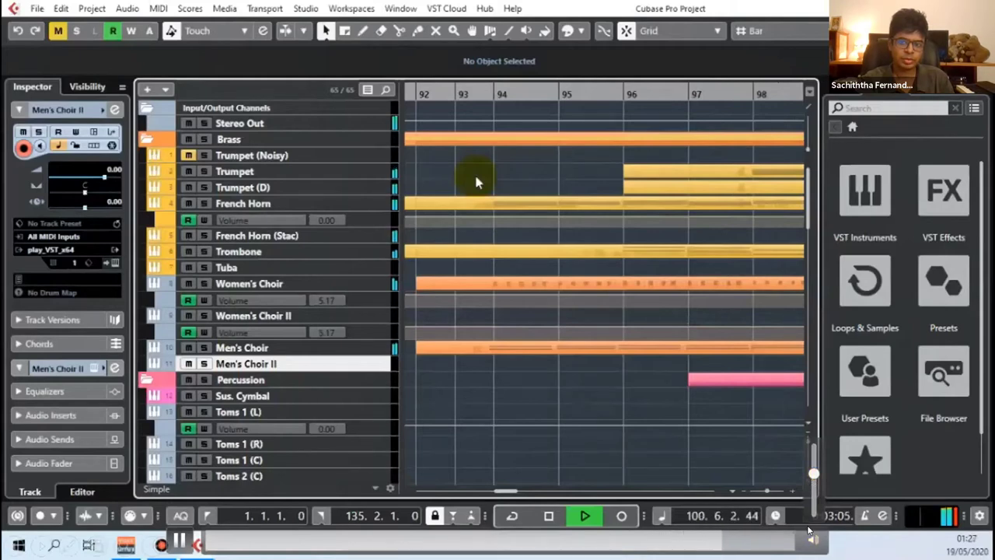
pyautogui.press('space')
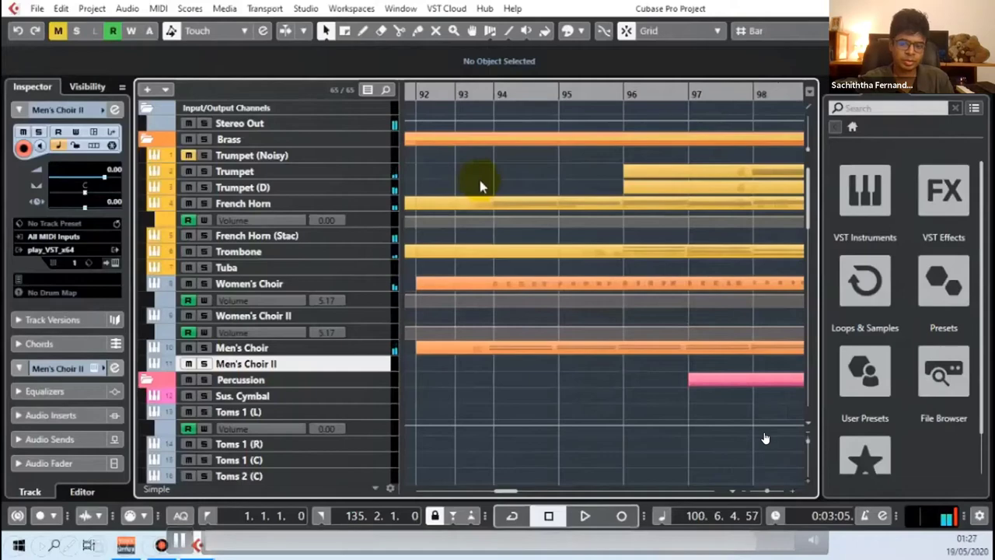
pyautogui.rightClick(560, 196)
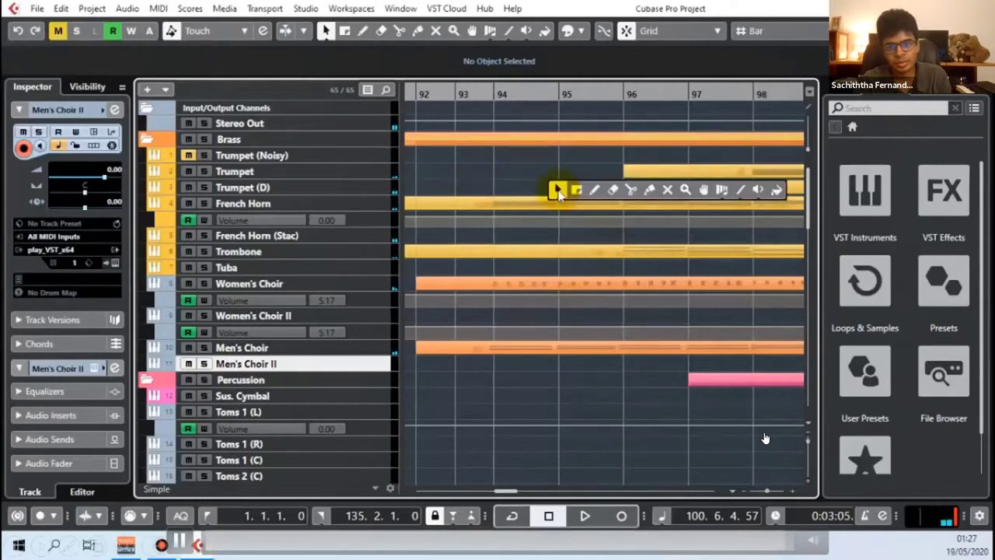
pyautogui.click(556, 190)
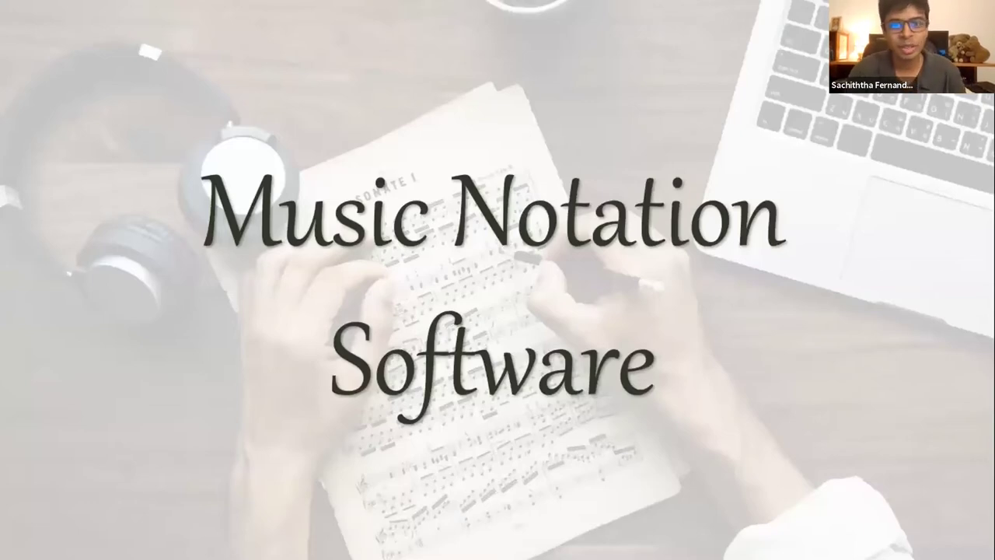
pyautogui.press('Right')
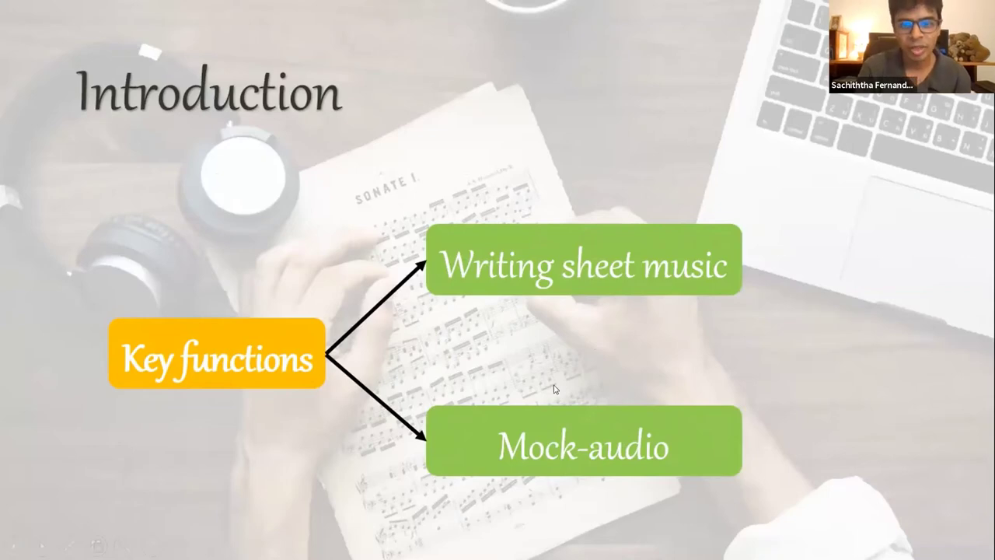
pyautogui.press('Right')
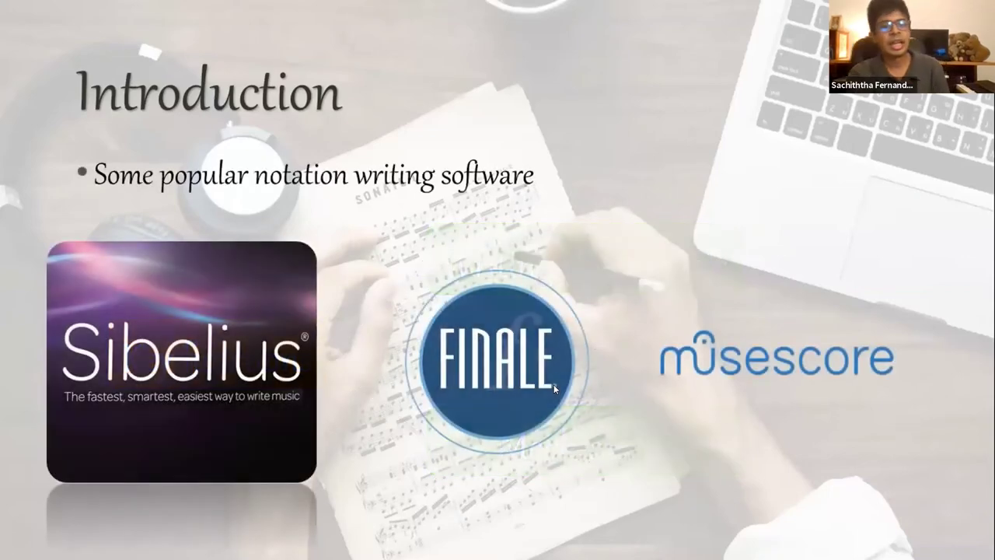
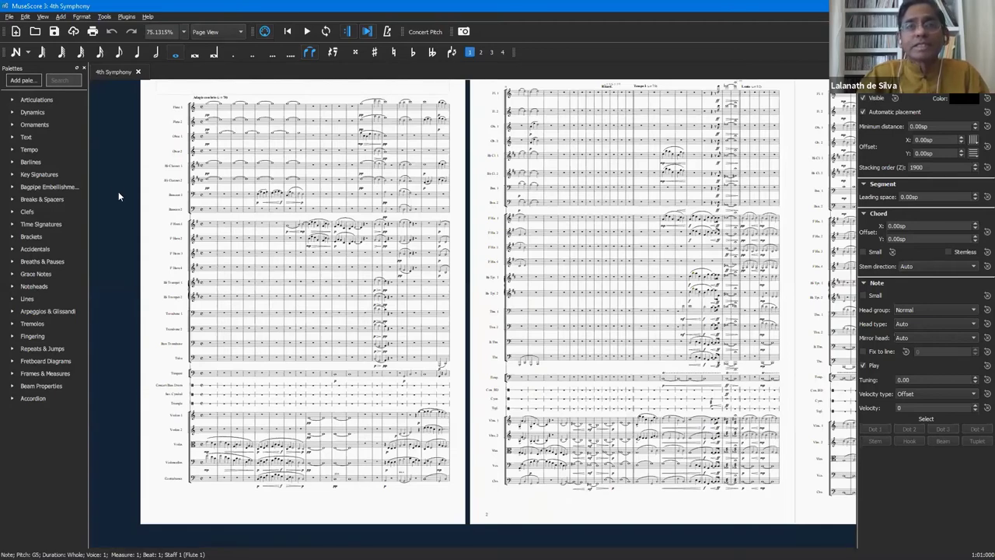
# Clear the note selection in MuseScore's 4th Symphony score and rewind it to the first note of measure 1.
pyautogui.click(124, 159)
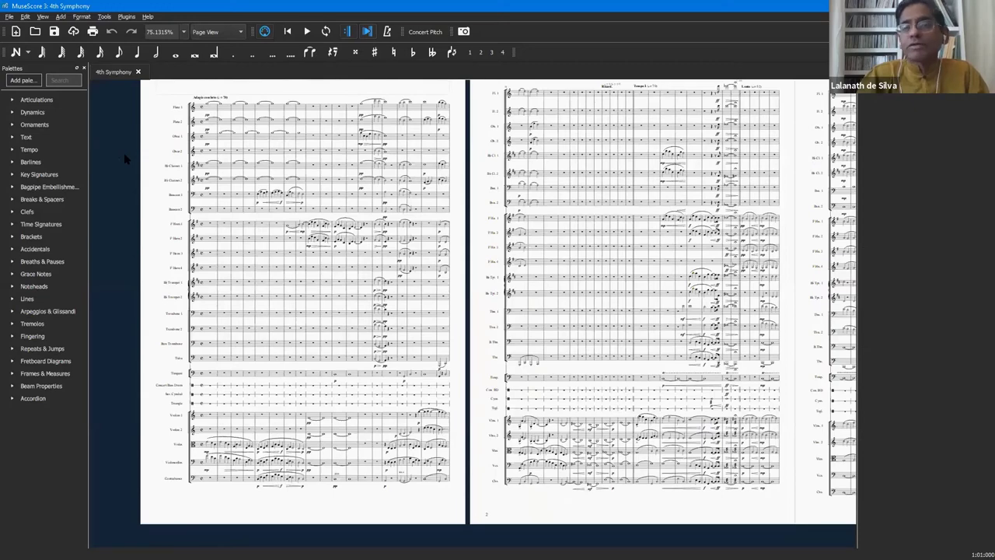
pyautogui.moveTo(124, 155); pyautogui.dragTo(114, 140)
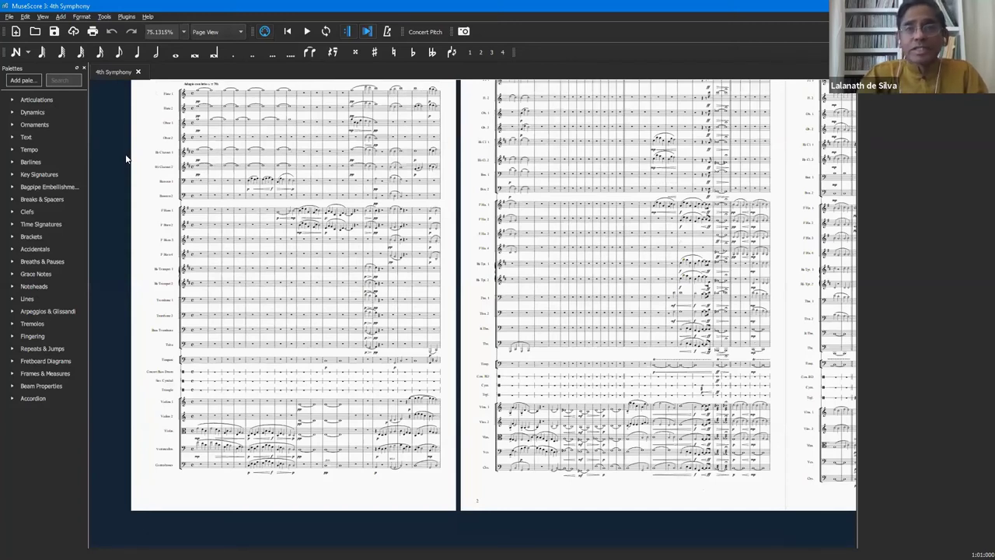
pyautogui.scroll(2, 126, 159)
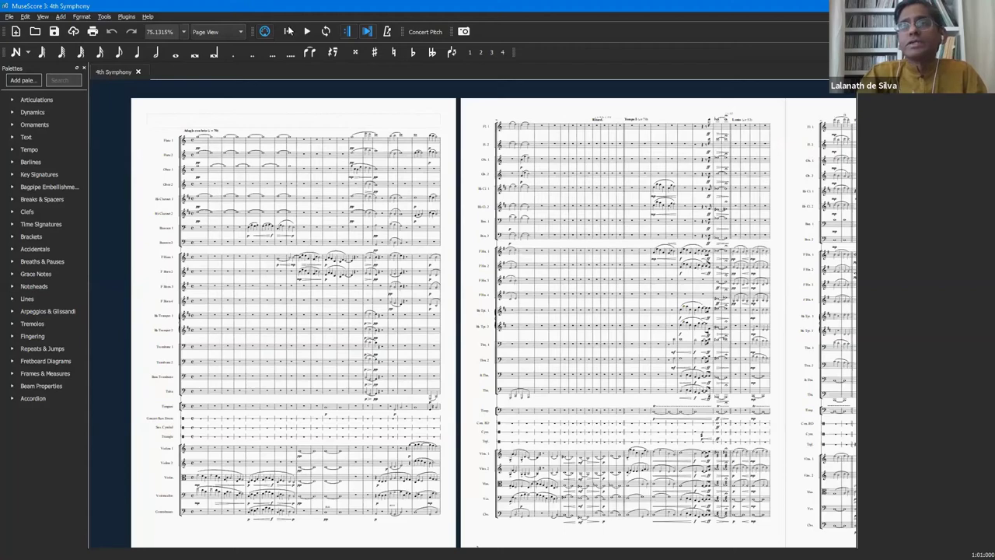
pyautogui.click(288, 31)
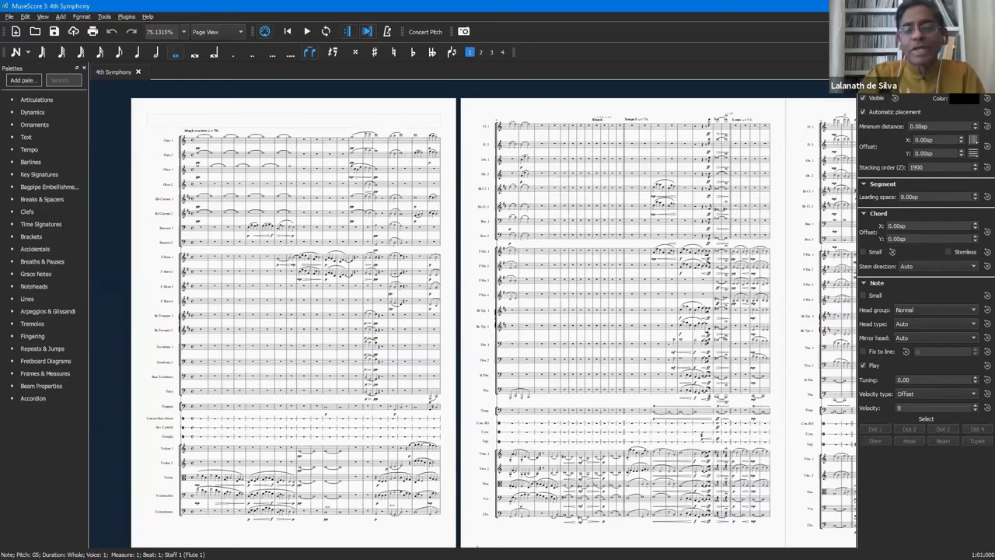
pyautogui.click(289, 32)
pyautogui.click(289, 32)
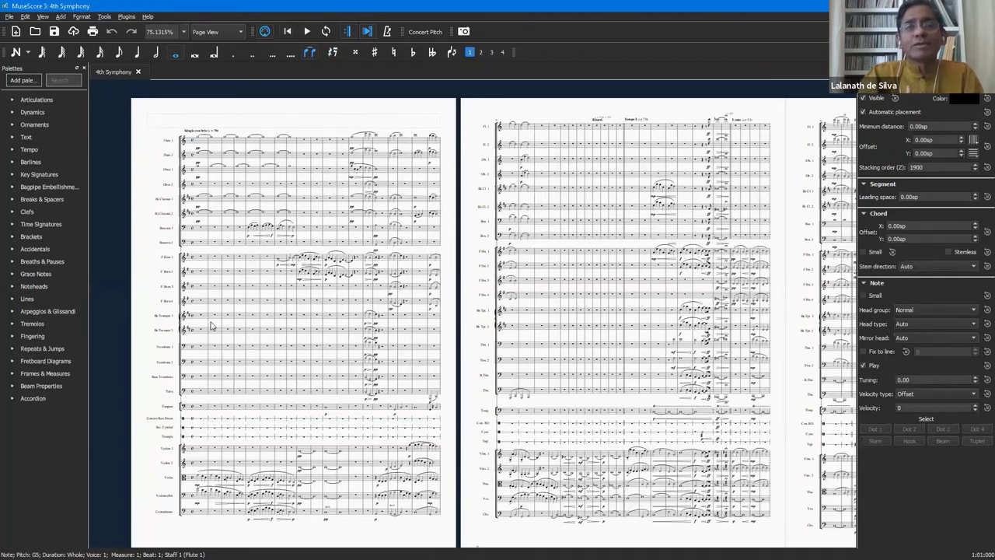
pyautogui.scroll(-1, 661, 272)
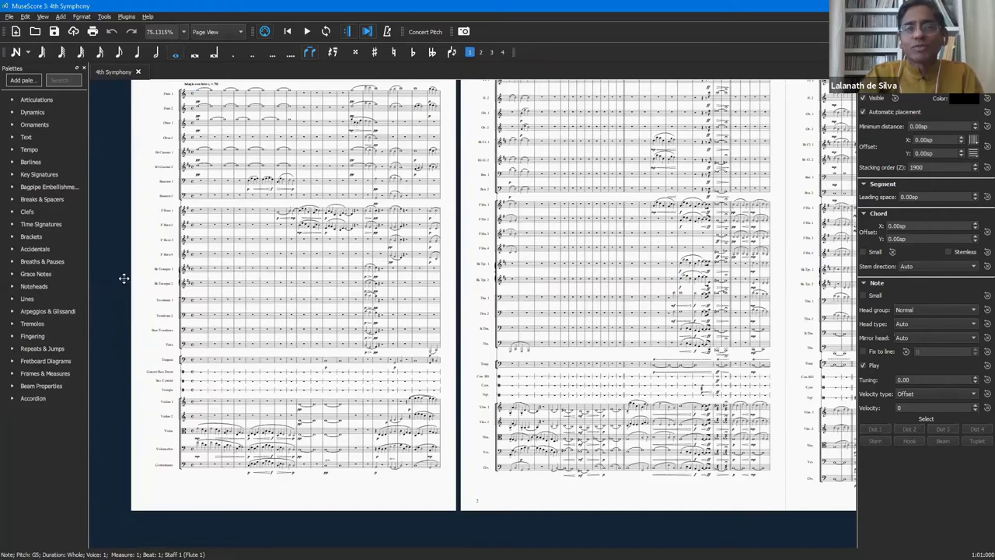
# Play the 4th Symphony score from measure 1 into measure 5 and stop playback.
pyautogui.scroll(1, 123, 279)
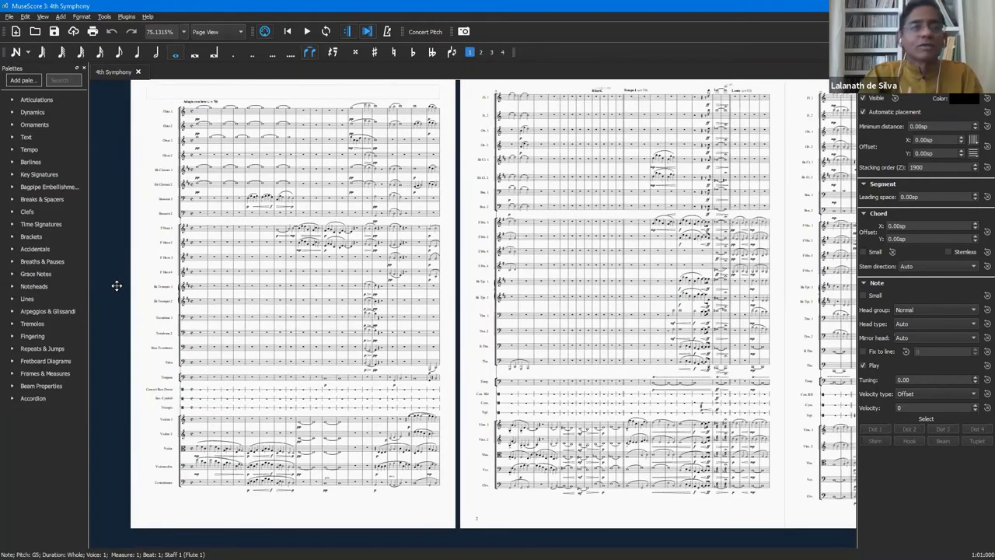
pyautogui.scroll(1, 117, 285)
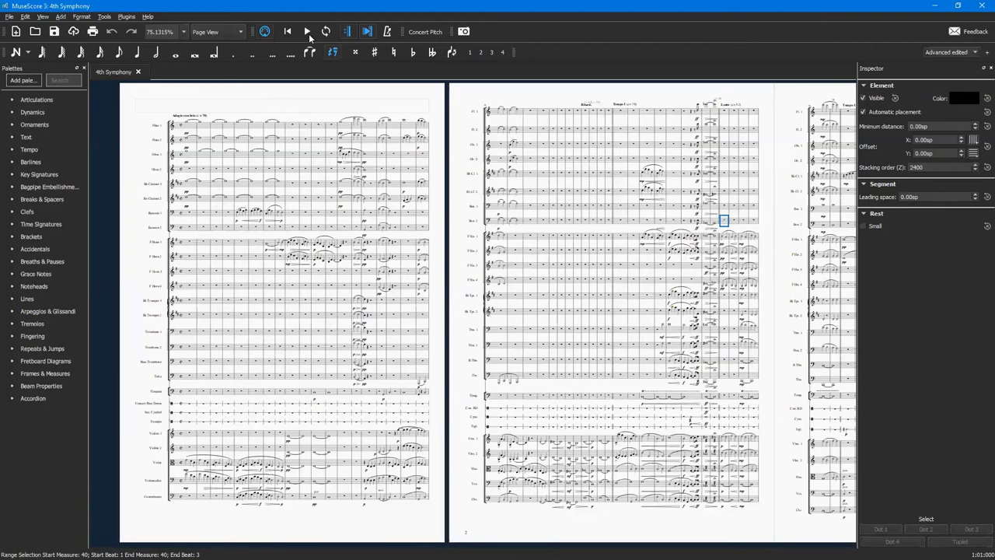
pyautogui.hotkey('ctrl', 'z')
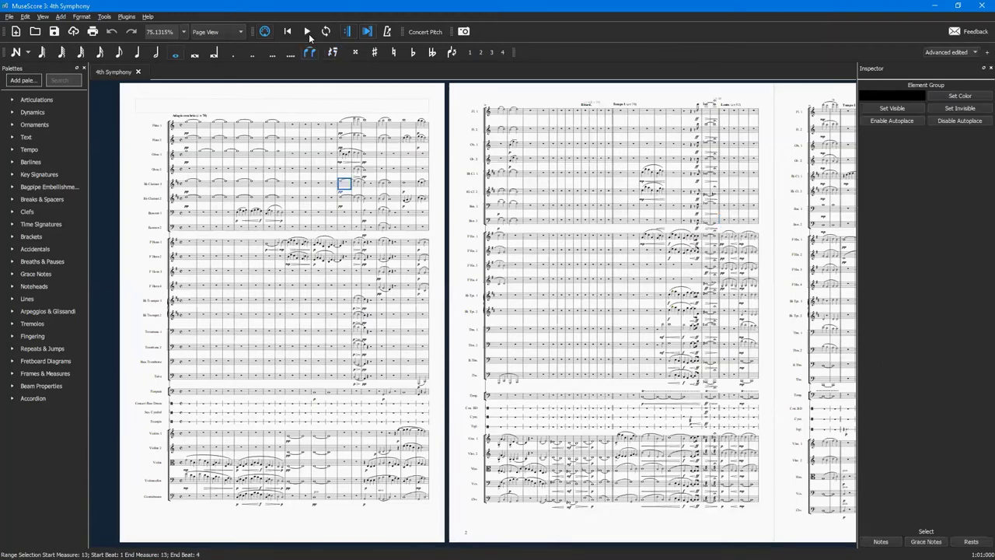
pyautogui.click(309, 33)
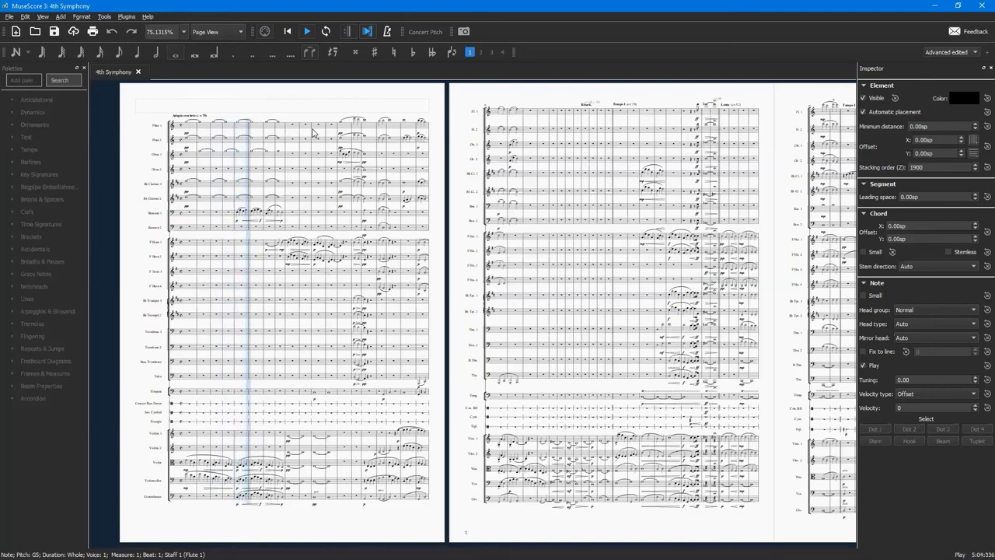
pyautogui.press('space')
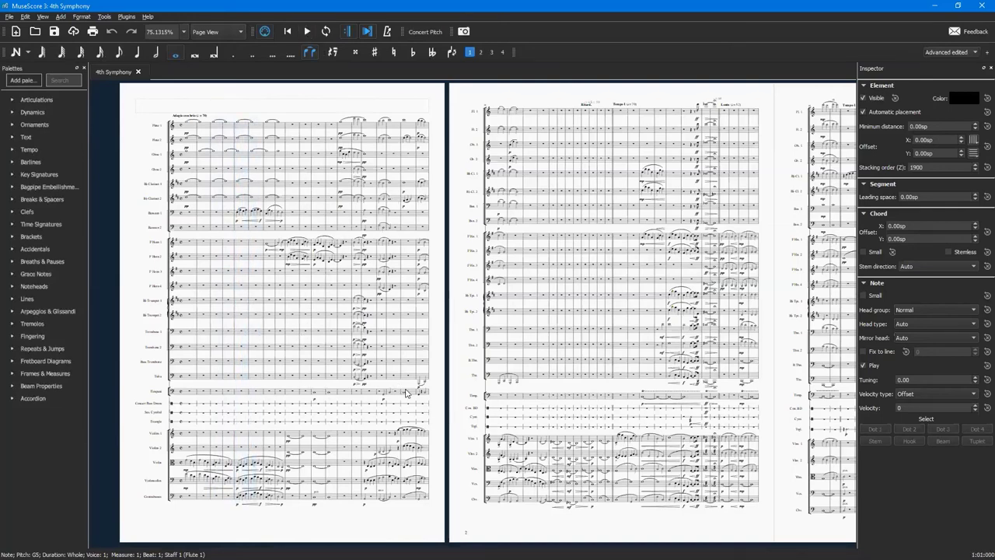
# Examine the orchestral staves on the score's first two pages, from the woodwinds down to the strings, at different magnifications.
pyautogui.scroll(-1, 435, 329)
pyautogui.scroll(5, 435, 329)
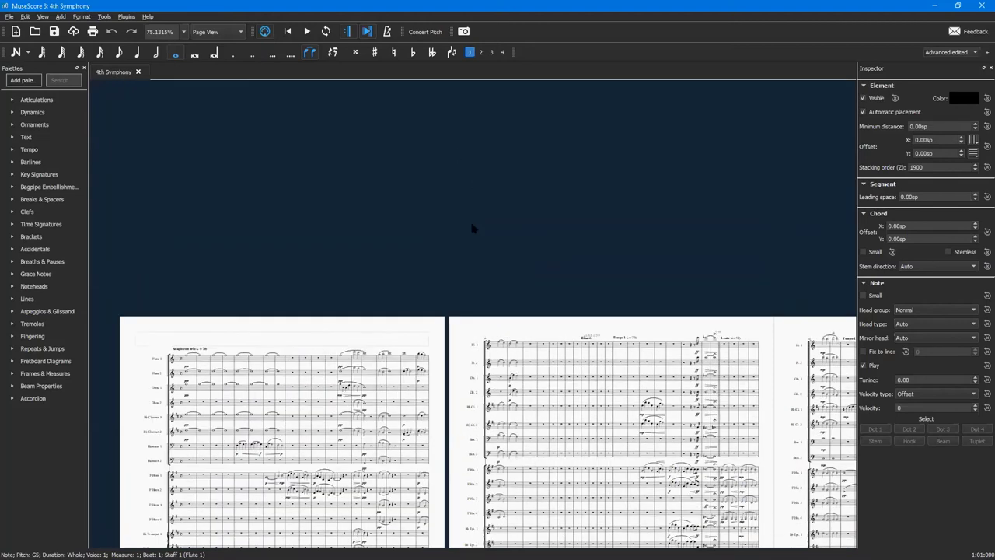
pyautogui.hotkey('ctrl', '+')
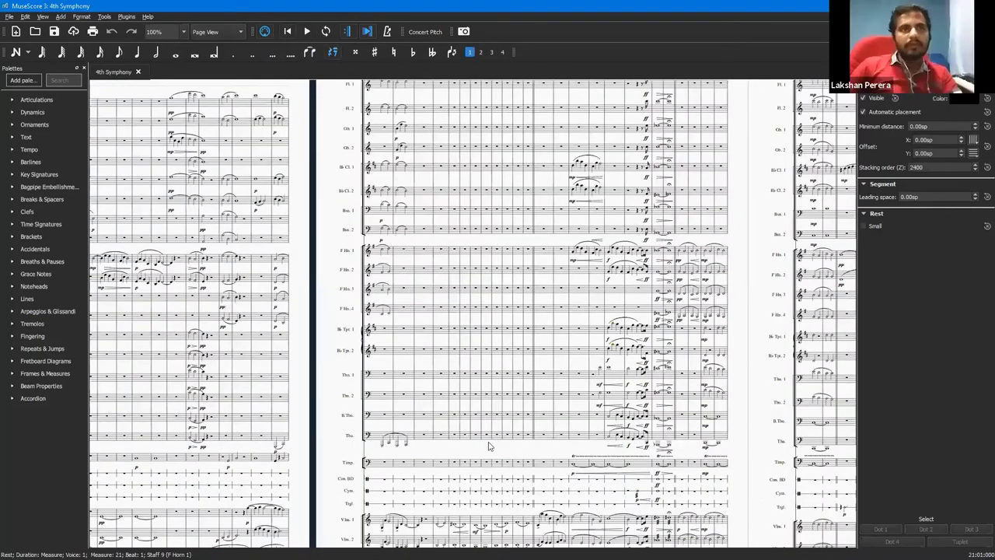
pyautogui.hotkey('ctrl', 'Home')
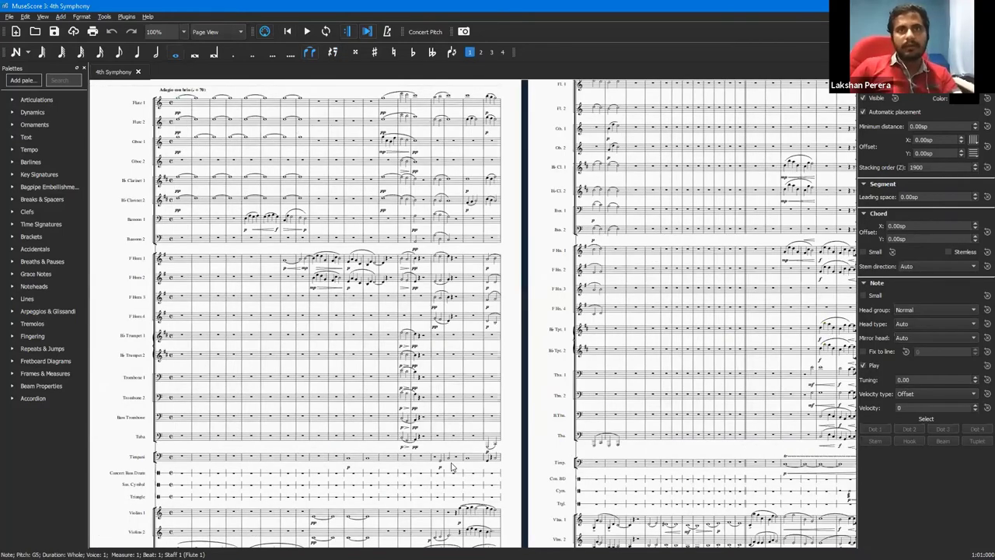
pyautogui.scroll(-3, 453, 467)
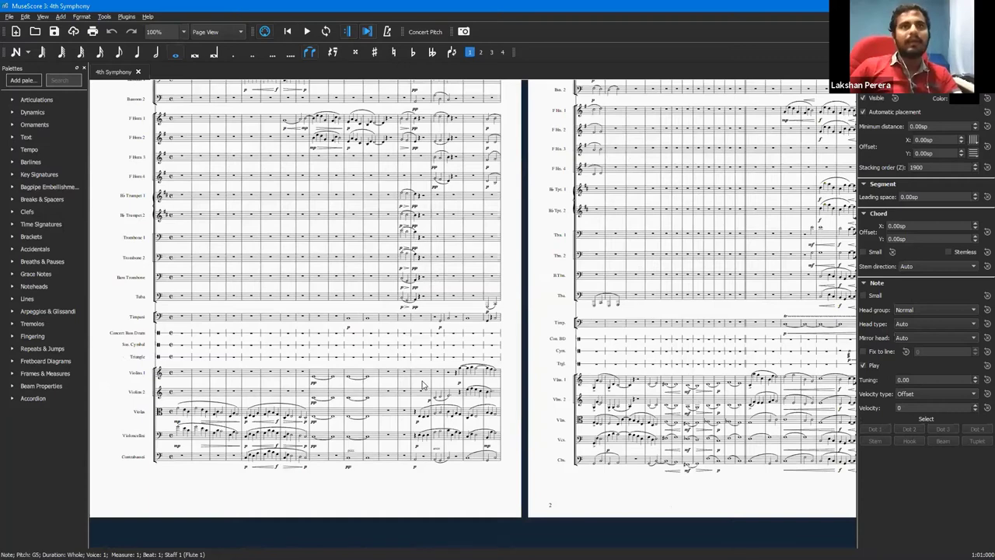
pyautogui.scroll(-2, 443, 416)
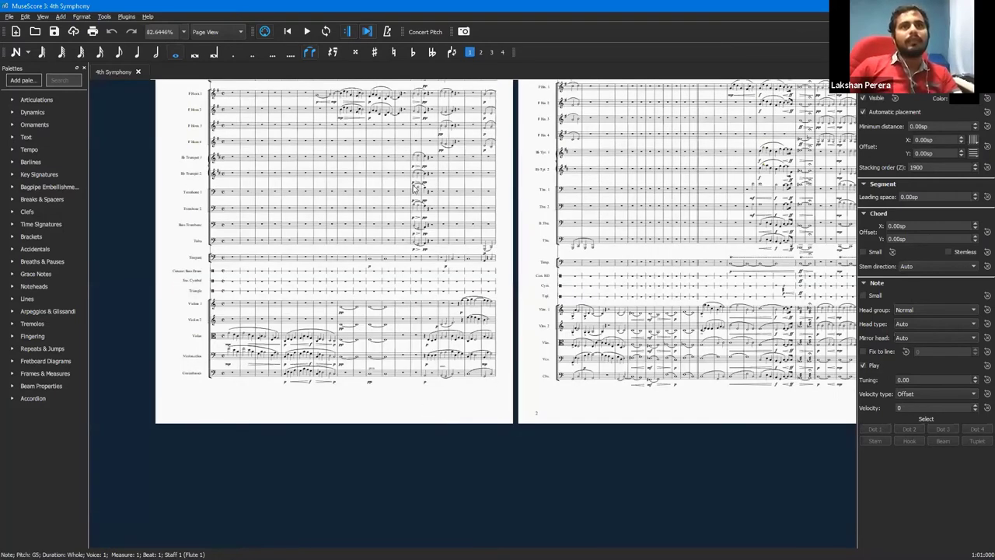
pyautogui.scroll(10, 421, 200)
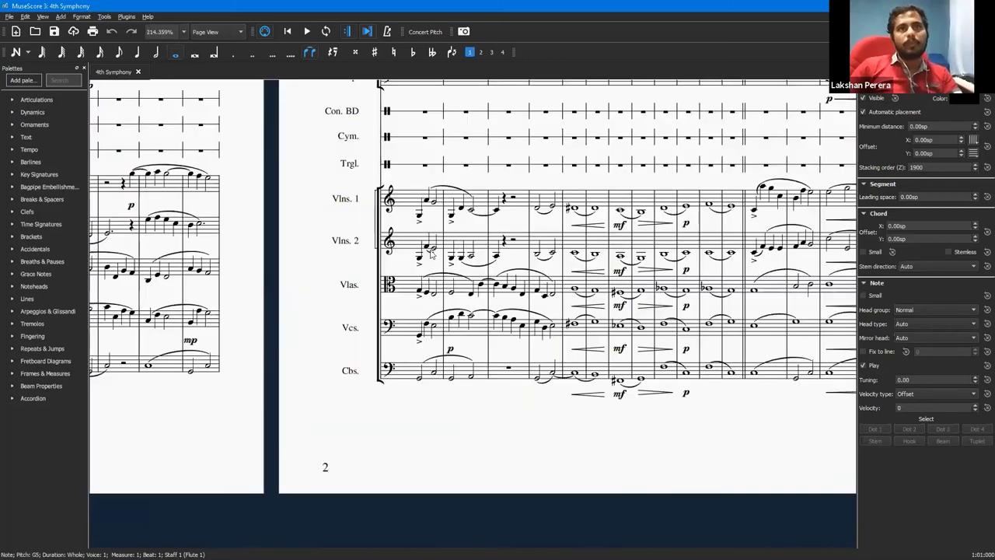
pyautogui.scroll(10, 408, 233)
# Select the first Flute 1 note in measure 20 and inspect the woodwind and horn staves beneath it.
pyautogui.click(406, 196)
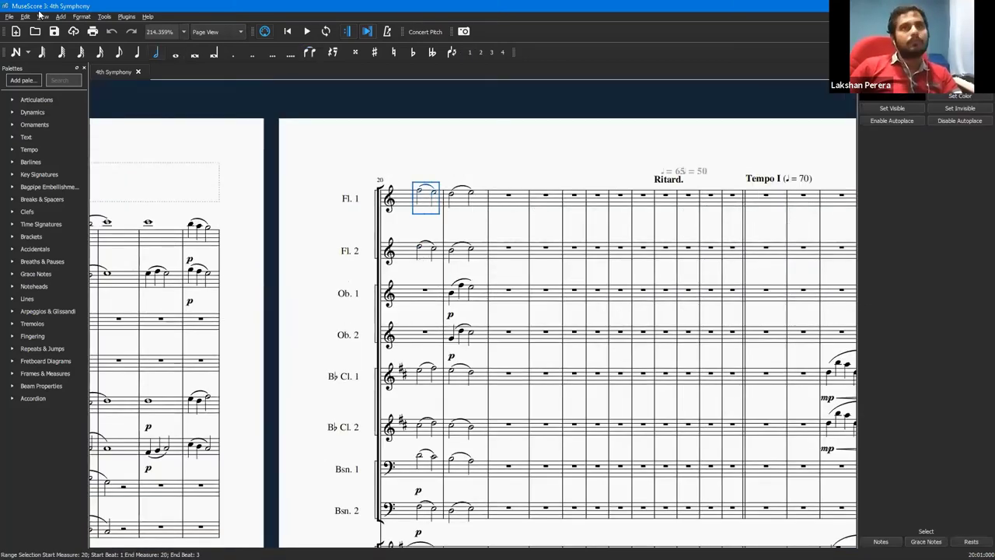
pyautogui.click(425, 200)
pyautogui.scroll(-3, 454, 350)
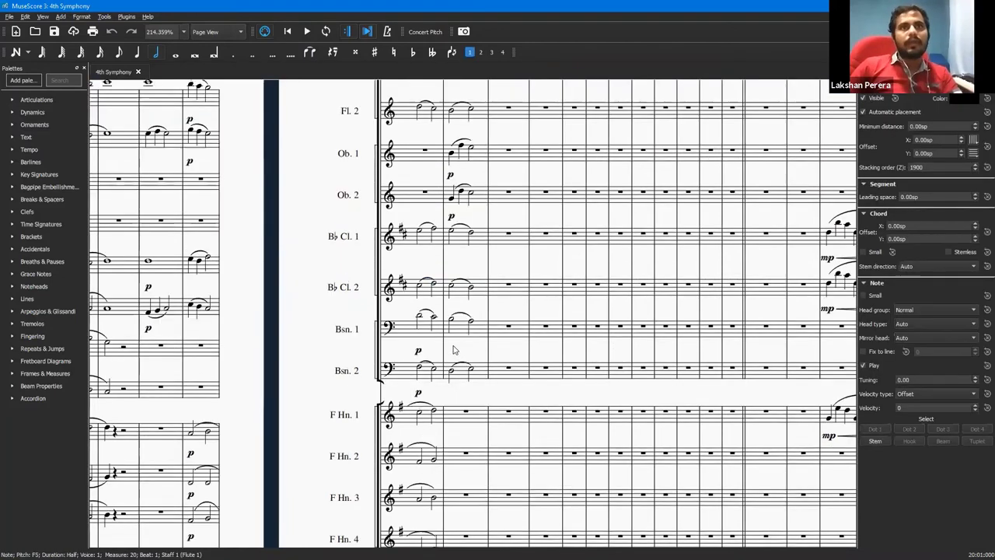
pyautogui.scroll(1, 455, 350)
pyautogui.scroll(1, 544, 300)
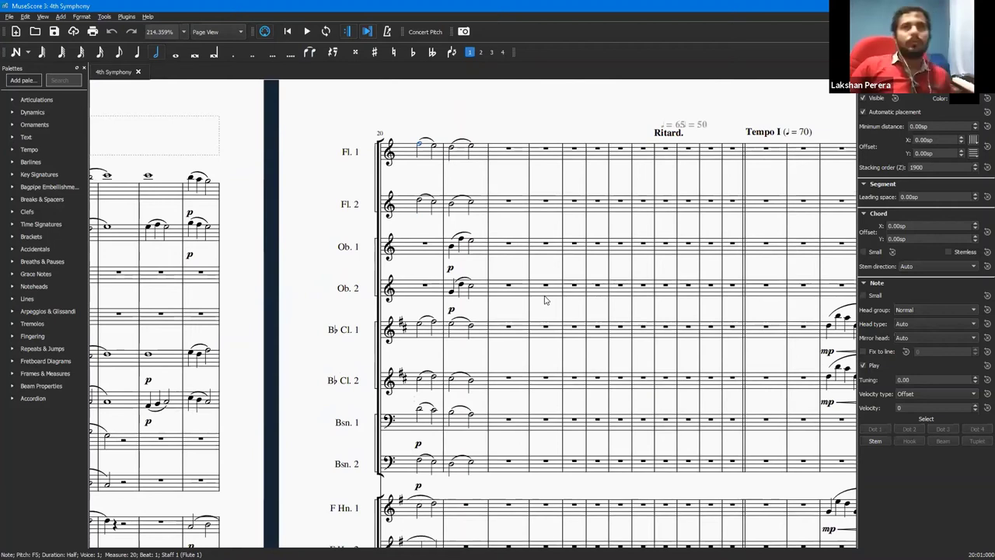
# Select Oboe 2's measure 23, clear the selection, and select Flute 1's measure 18 with the score at 100% zoom.
pyautogui.click(544, 300)
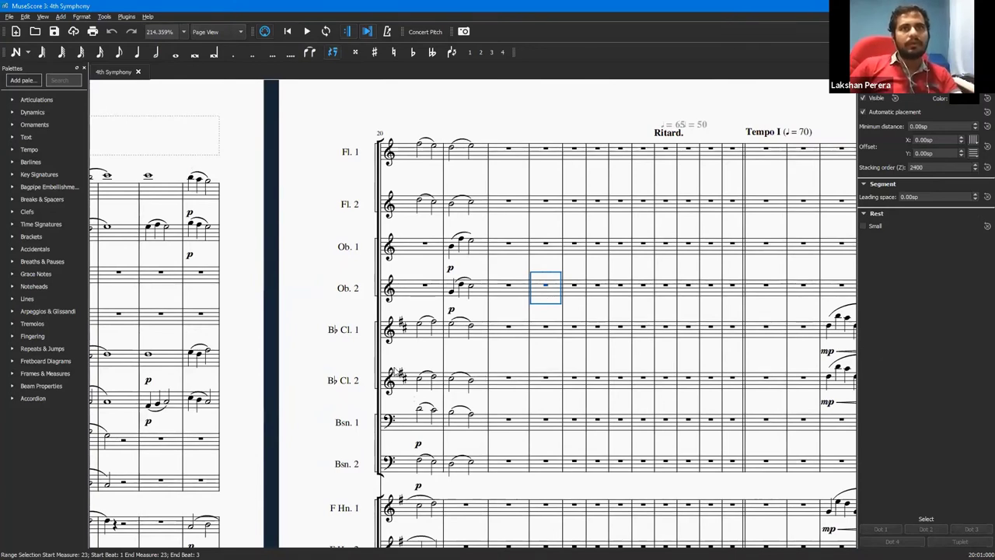
pyautogui.press('Escape')
pyautogui.hotkey('ctrl', '0')
pyautogui.click(304, 183)
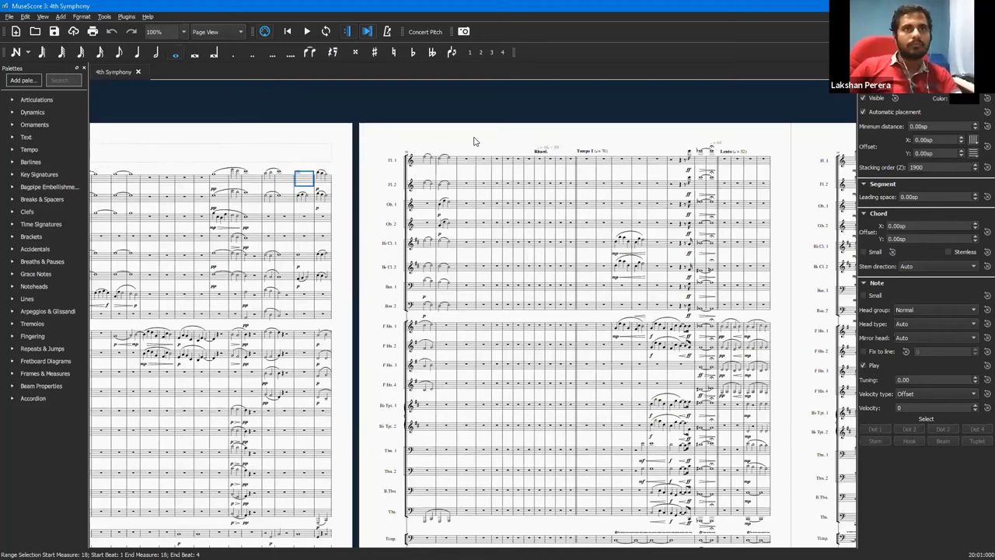
pyautogui.hscroll(-3, 221, 81)
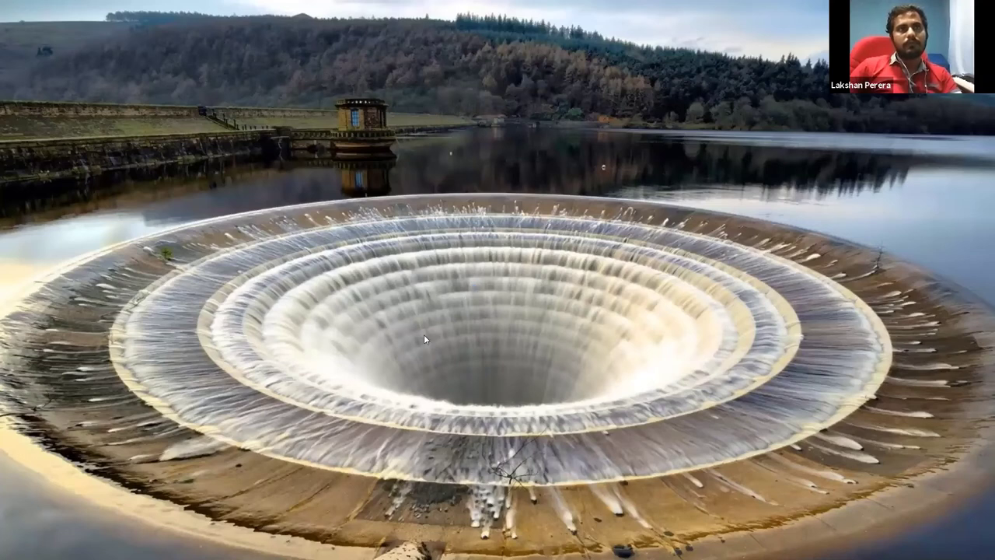
# Switch to Groove Music, reduce it to a small window and browse the albums in My Music.
pyautogui.click(770, 24)
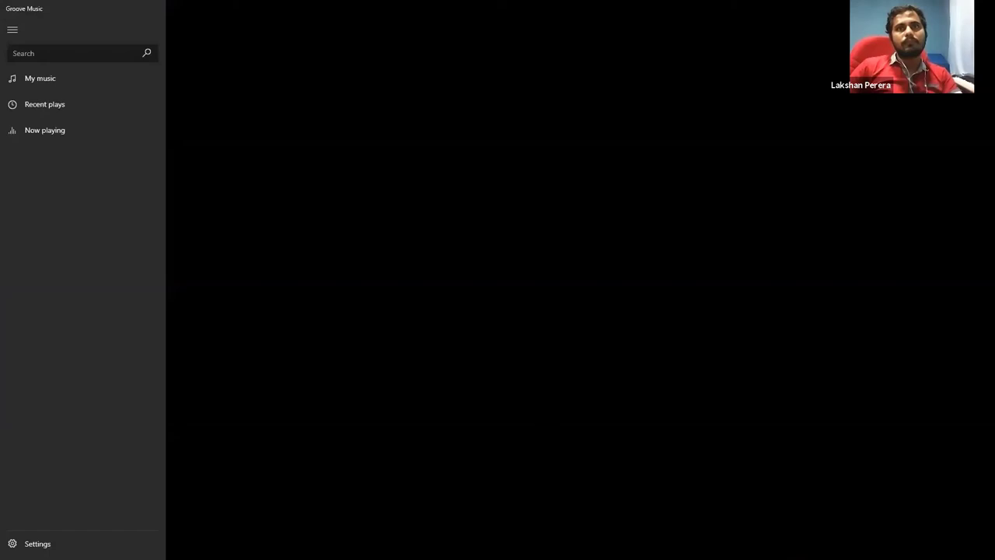
pyautogui.press('super+Down')
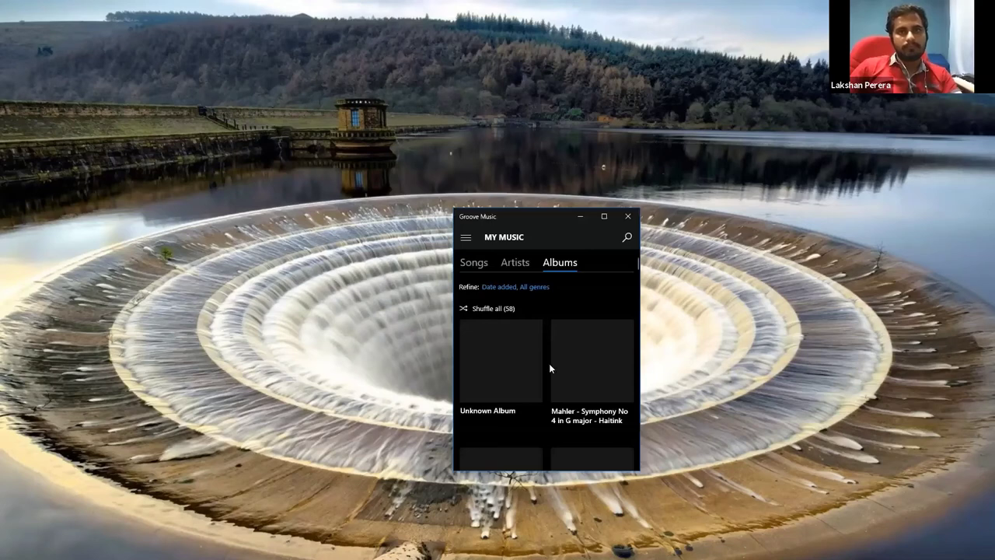
pyautogui.scroll(-3, 548, 366)
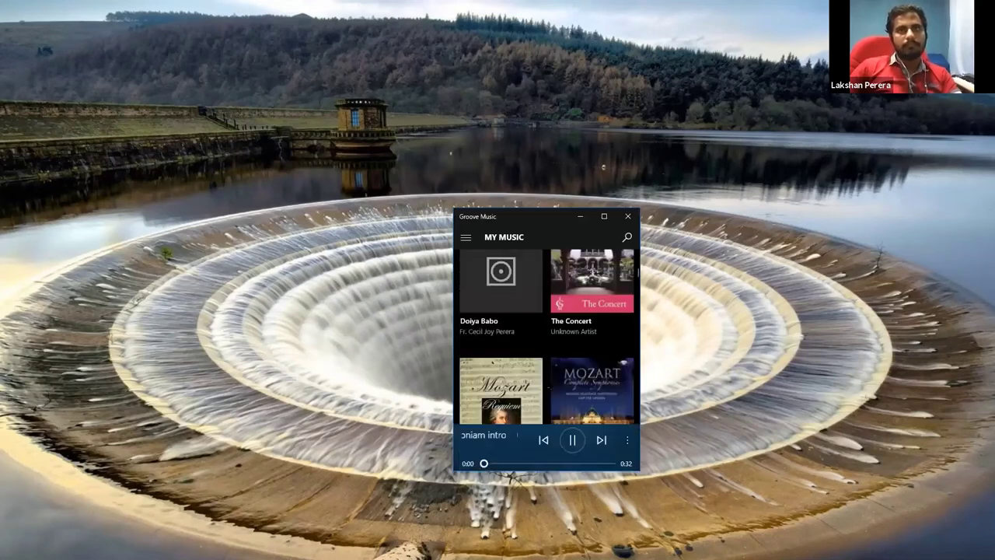
pyautogui.scroll(-1, 546, 336)
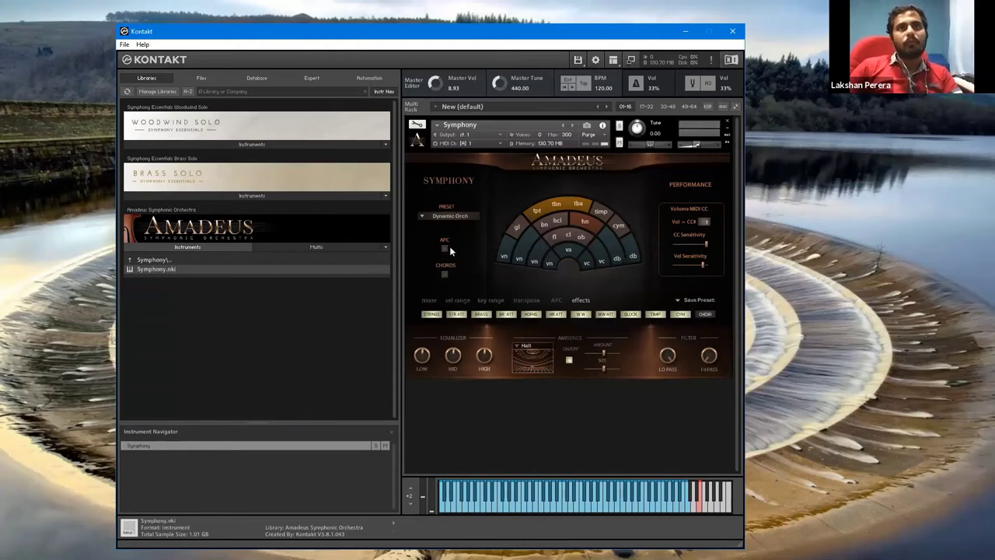
# In Kontakt, set the Amadeus Symphony preset to String Ensemble, and load 01. Solo Violin from the Strings library's Solo Strings folder.
pyautogui.click(449, 215)
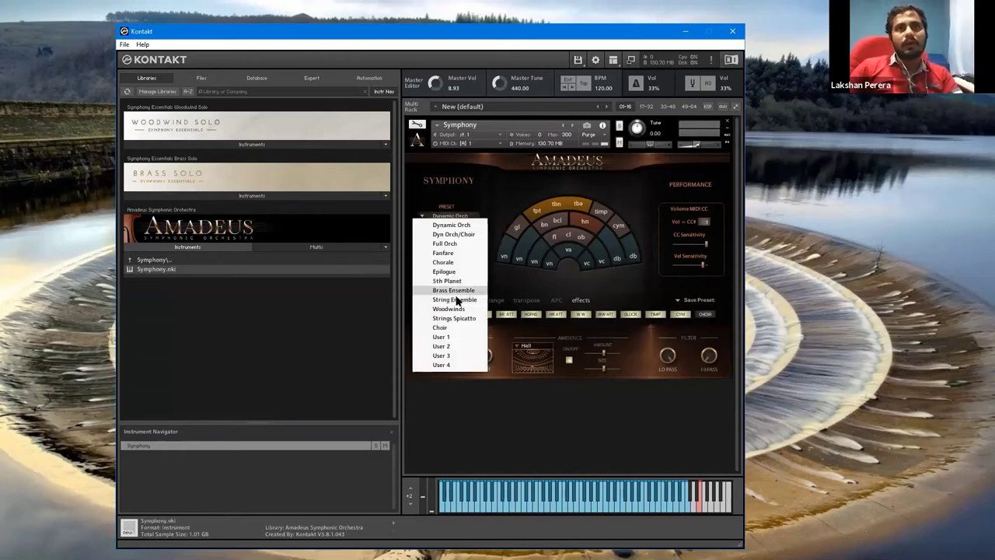
pyautogui.click(455, 299)
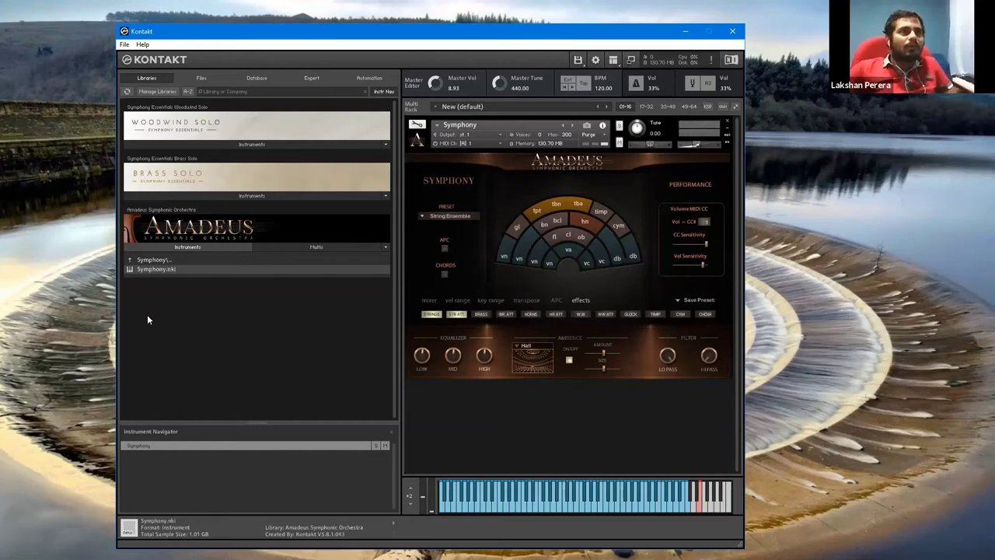
pyautogui.click(146, 259)
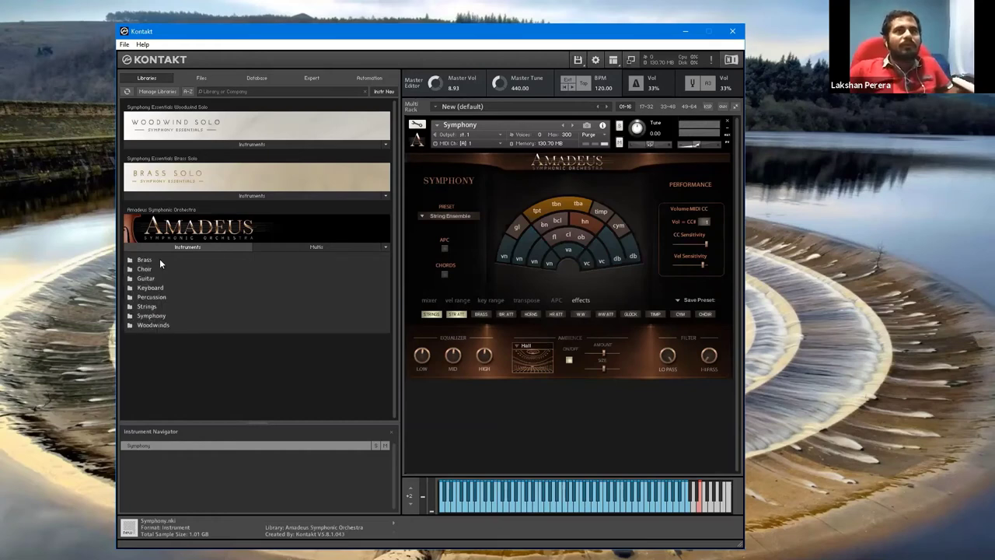
pyautogui.click(146, 307)
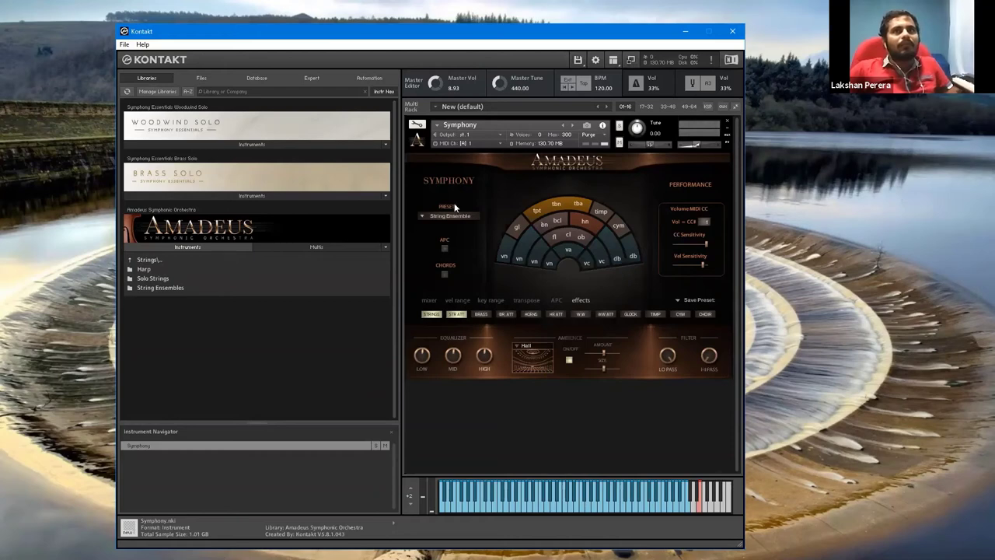
pyautogui.moveTo(514, 321); pyautogui.dragTo(514, 321)
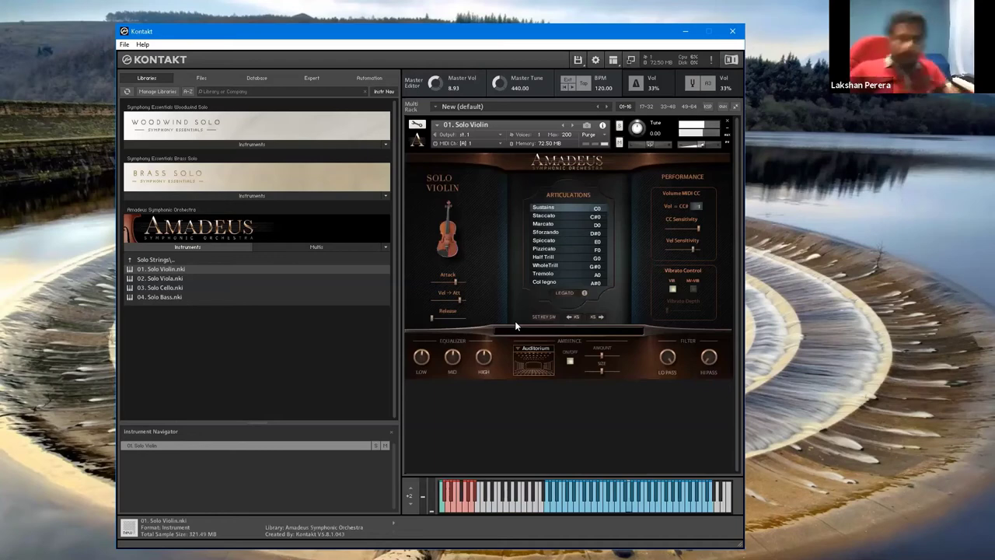
# Audition the Solo Violin articulations Staccato and Marcato from the articulation list, finishing on Pizzicato.
pyautogui.click(546, 216)
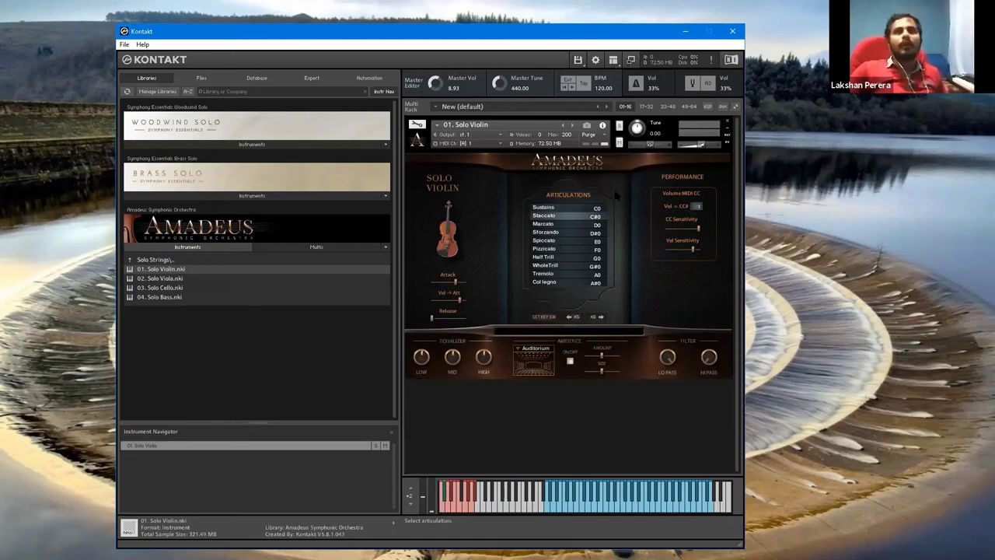
pyautogui.click(553, 225)
pyautogui.click(557, 248)
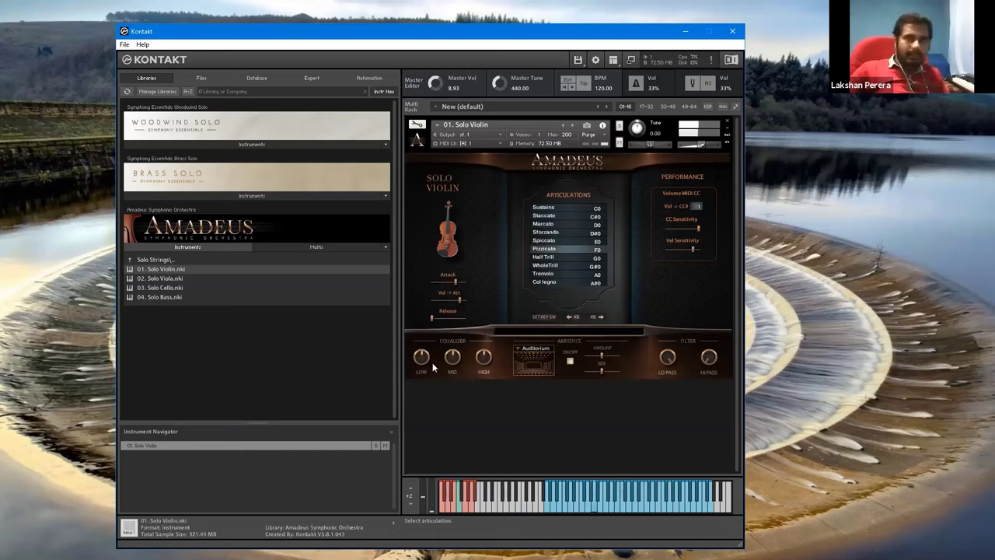
# Change the Solo Violin articulation with the keyswitches through Marcato, Spiccato and Pizzicato, ending on Half Trill.
pyautogui.click(445, 507)
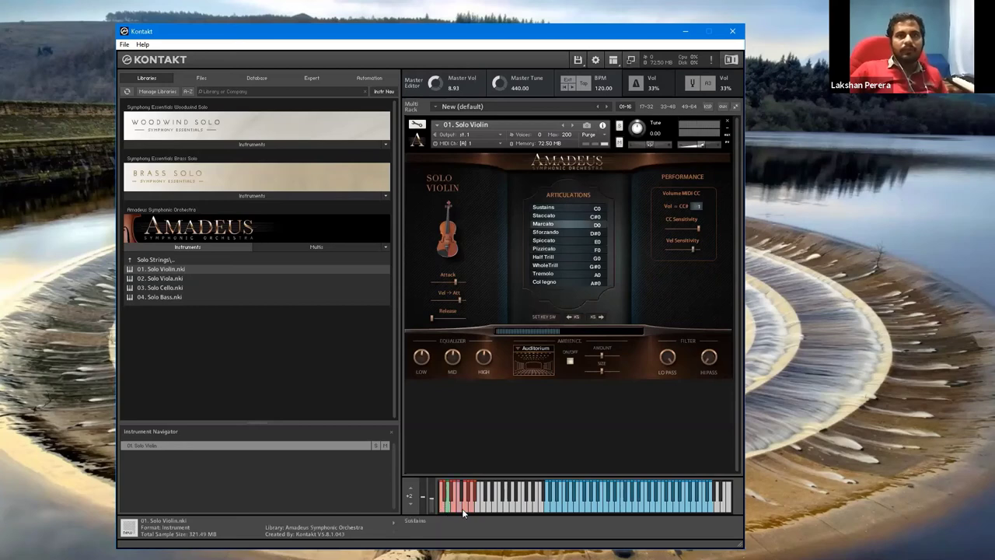
pyautogui.click(461, 508)
pyautogui.click(457, 506)
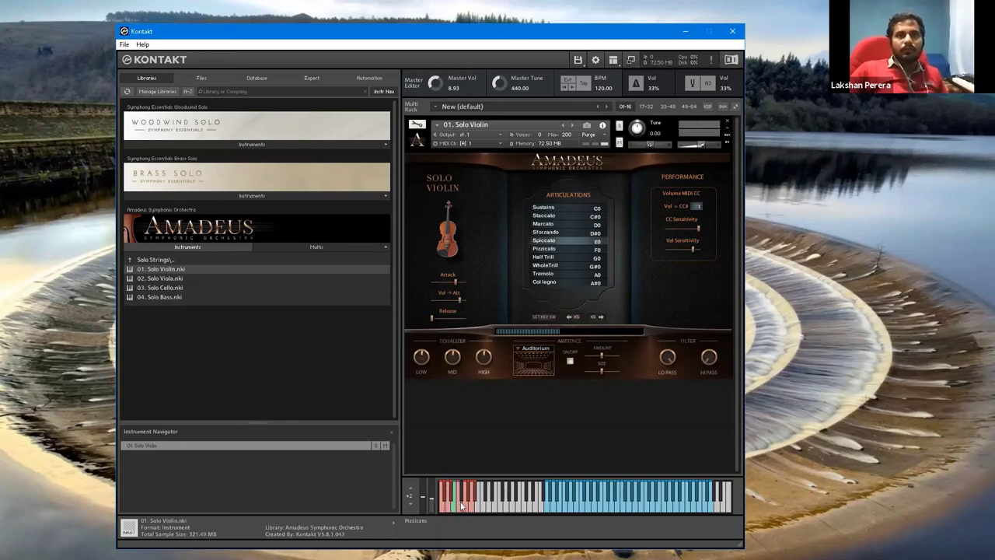
pyautogui.click(461, 506)
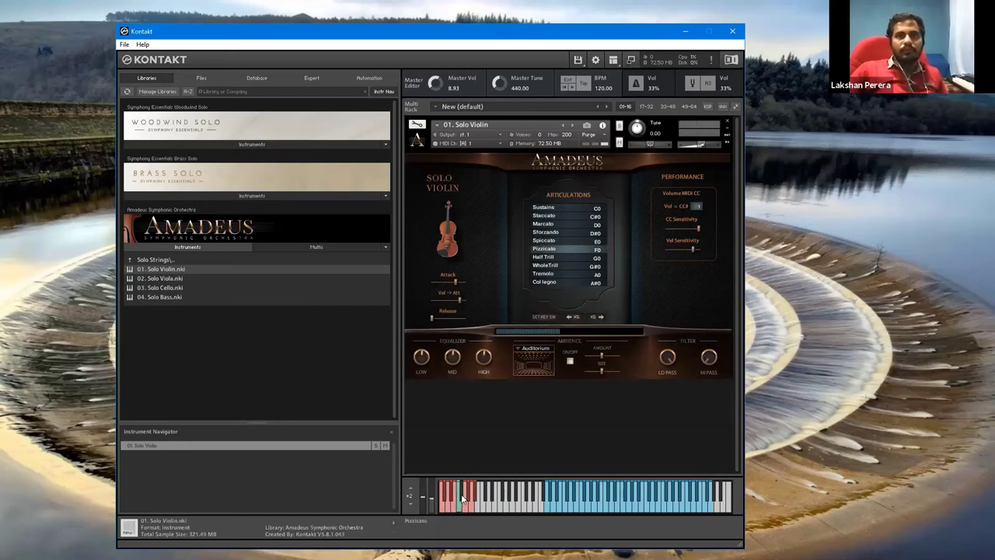
pyautogui.click(468, 503)
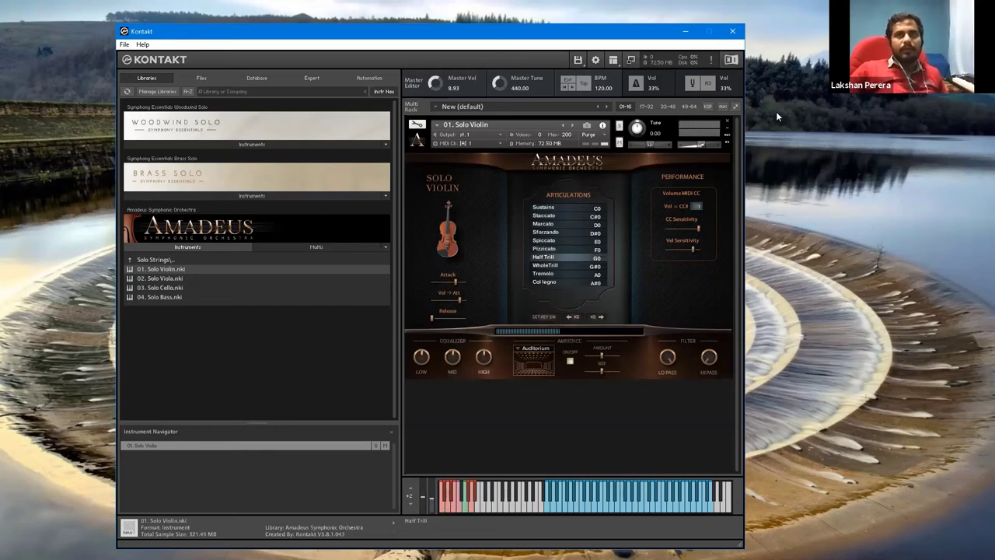